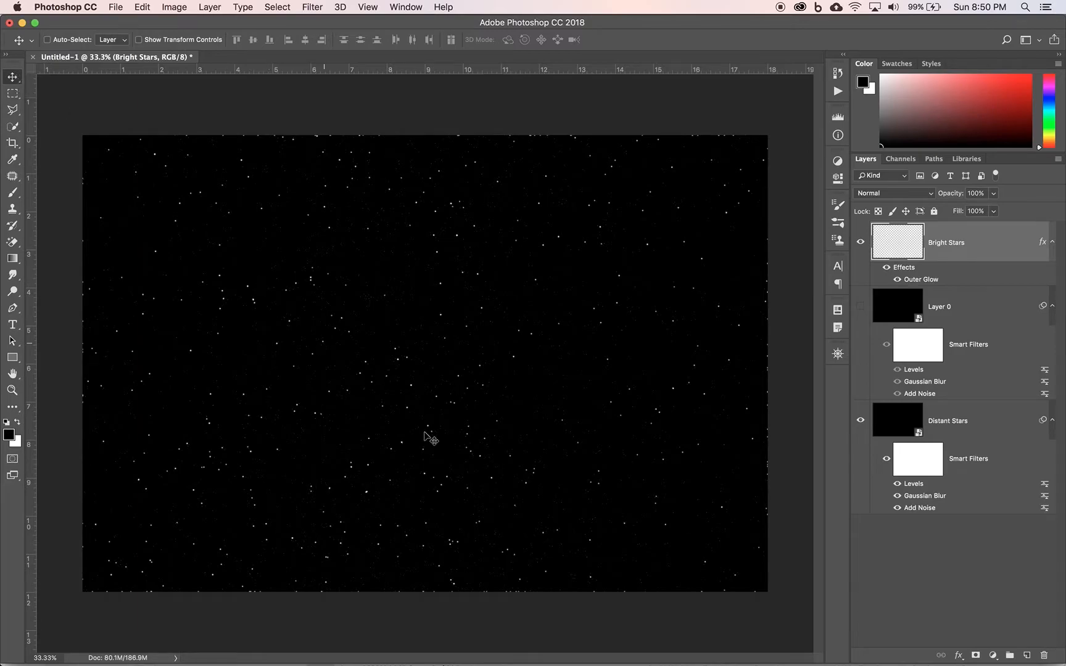
Add a new layer above Bright Stars and fill it with the Clouds render filter
{"action": "mouse_move", "coordinate": [923, 664]}
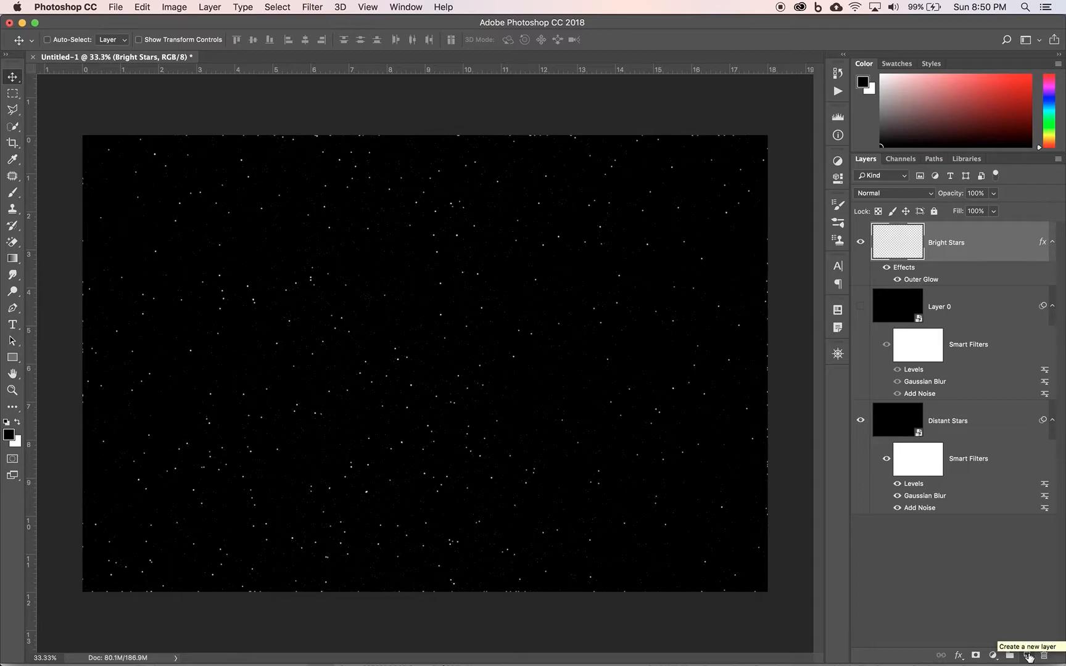
{"action": "left_click", "coordinate": [1027, 655]}
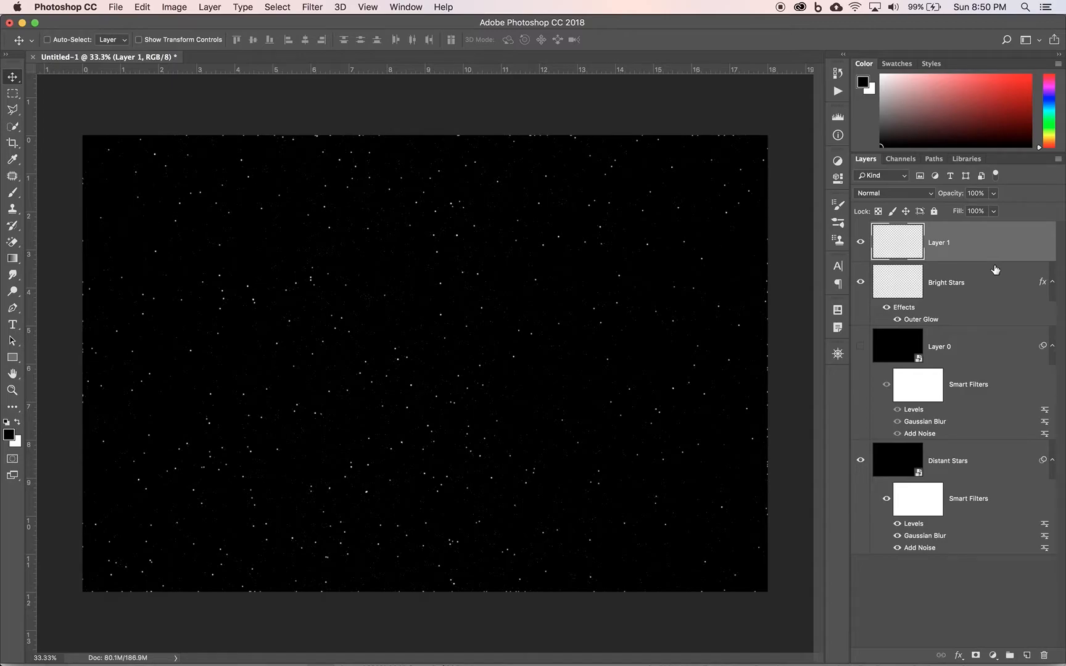
{"action": "left_click", "coordinate": [311, 7]}
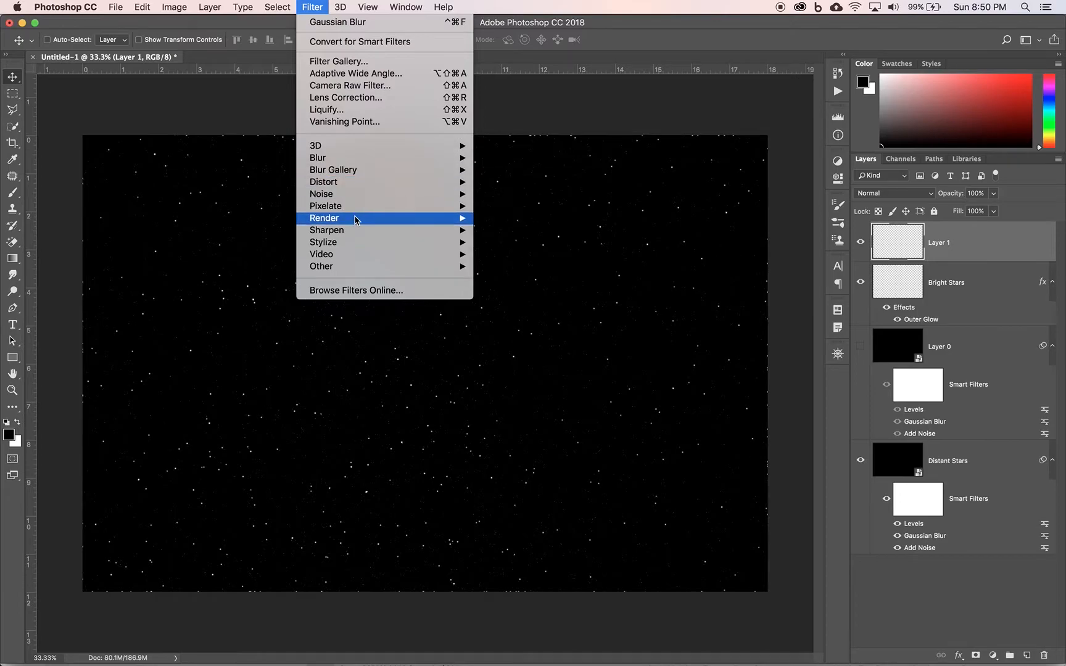
{"action": "mouse_move", "coordinate": [358, 220]}
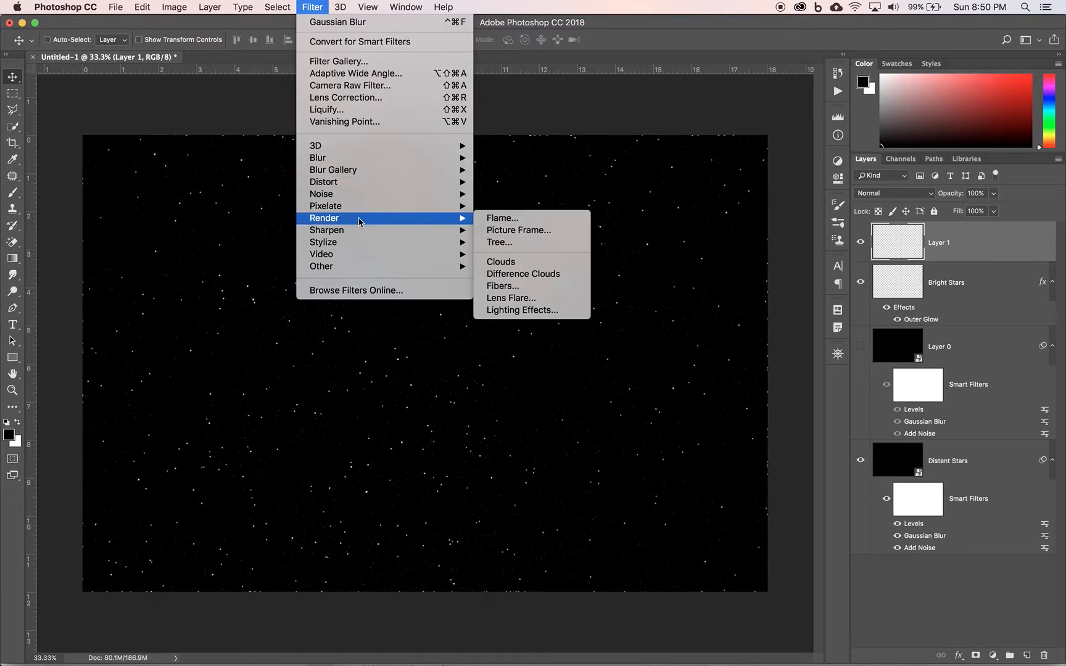
{"action": "left_click", "coordinate": [540, 268]}
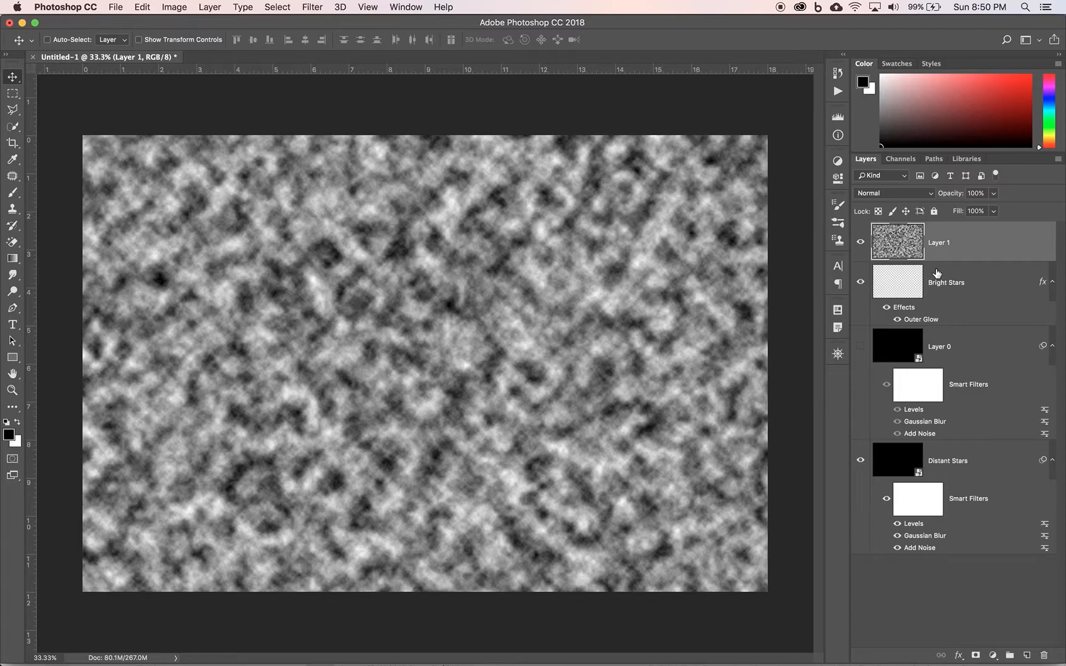
Rename the rendered cloud layer as Clouds and set its blend mode to Color Dodge
{"action": "double_click", "coordinate": [938, 243]}
{"action": "type", "text": "Clouds"}
{"action": "key", "text": "Return"}
{"action": "left_click", "coordinate": [889, 198]}
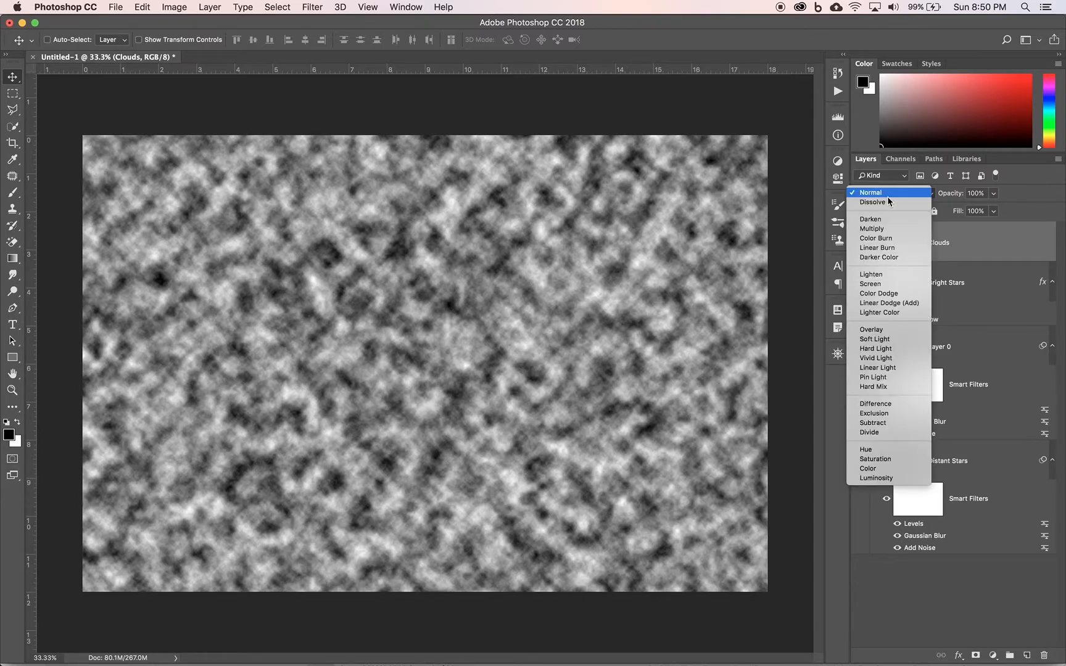
{"action": "left_click", "coordinate": [892, 295]}
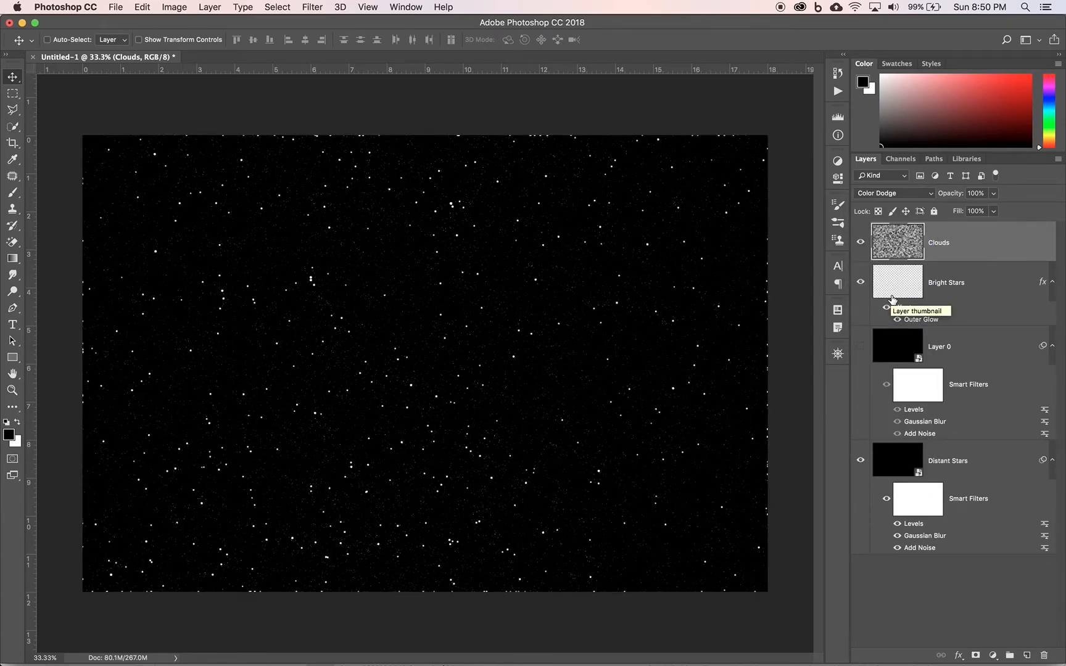
Add a new layer directly above Bright Stars and name it Nebula Clouds
{"action": "left_click", "coordinate": [953, 282]}
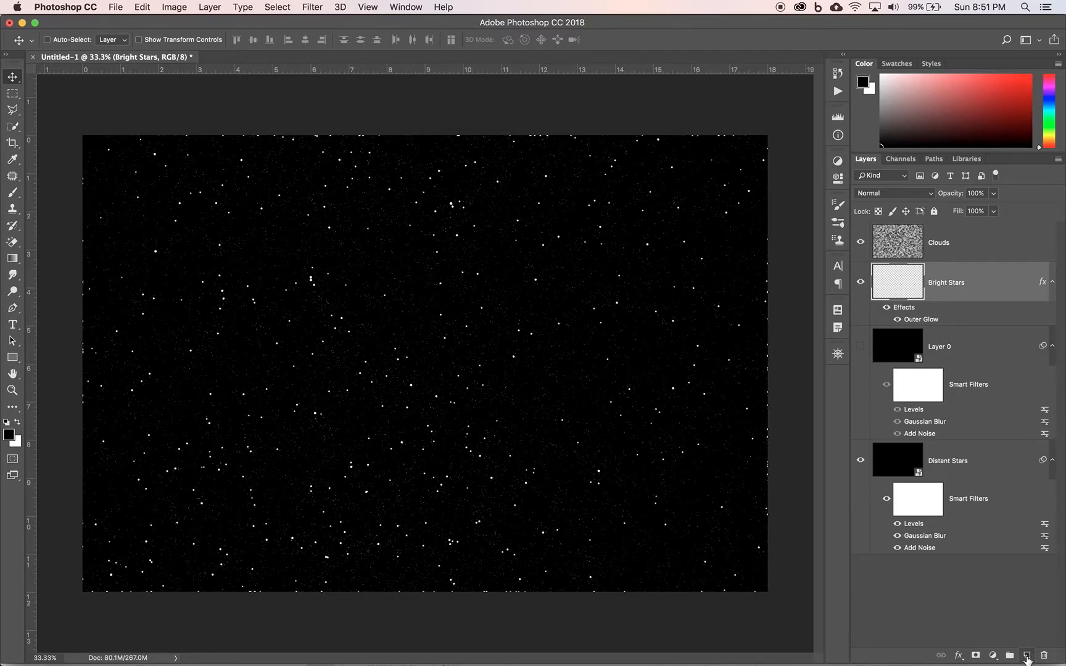
{"action": "left_click", "coordinate": [1026, 656]}
{"action": "double_click", "coordinate": [933, 282]}
{"action": "type", "text": "Nebula"}
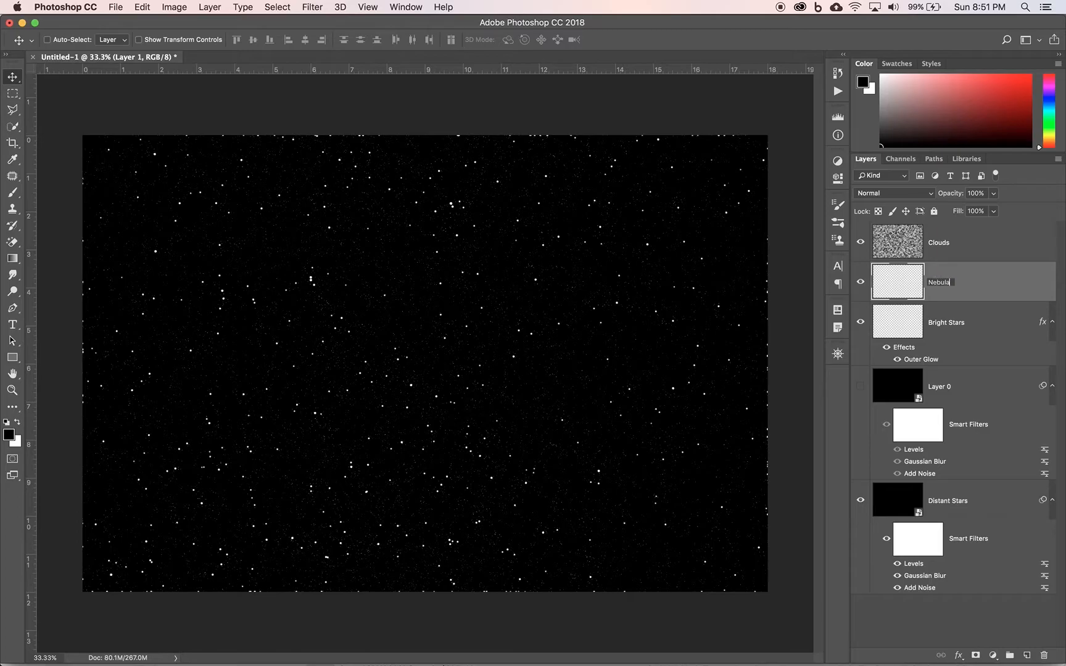
{"action": "type", "text": " Clouds"}
{"action": "key", "text": "Return"}
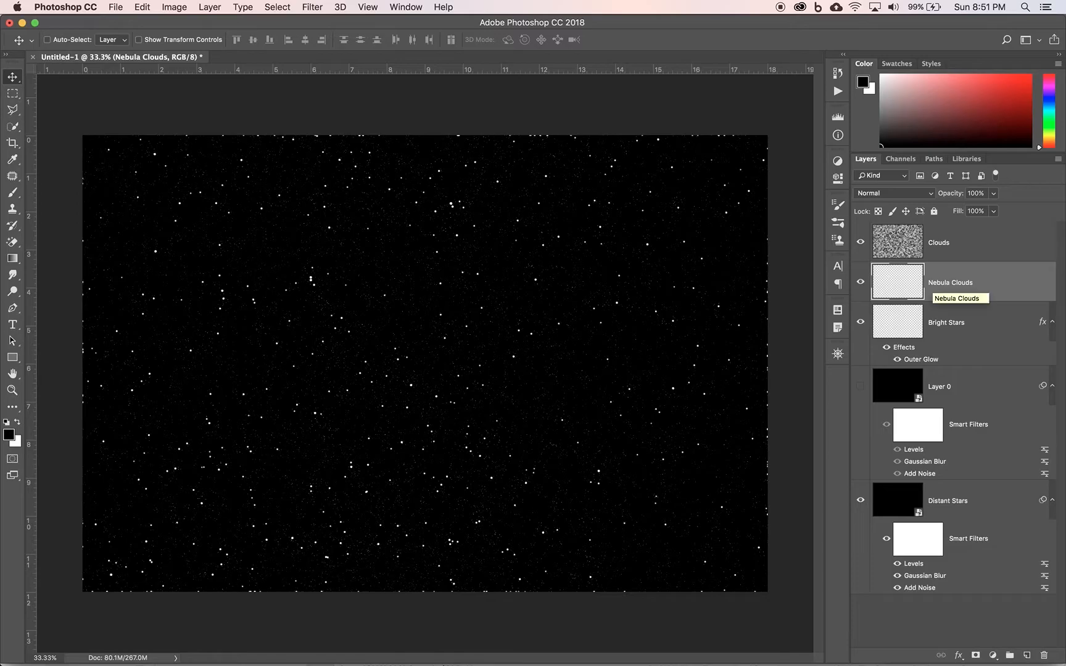
Activate the Brush tool, clear its brush controls, and check the brush size and hardness
{"action": "left_click", "coordinate": [13, 193]}
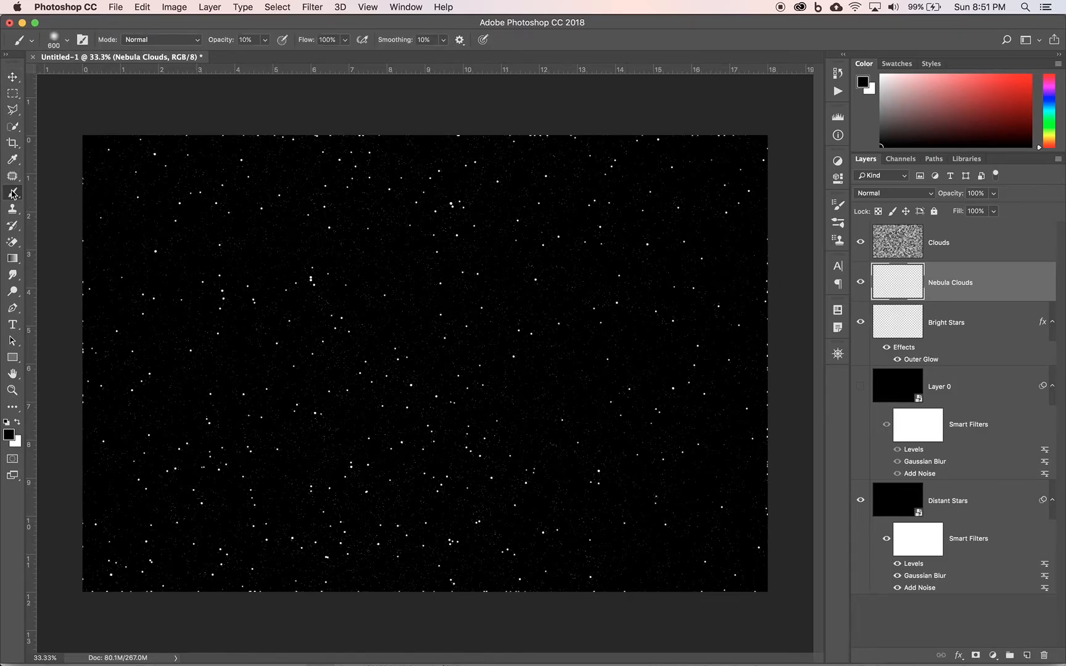
{"action": "left_click", "coordinate": [836, 206]}
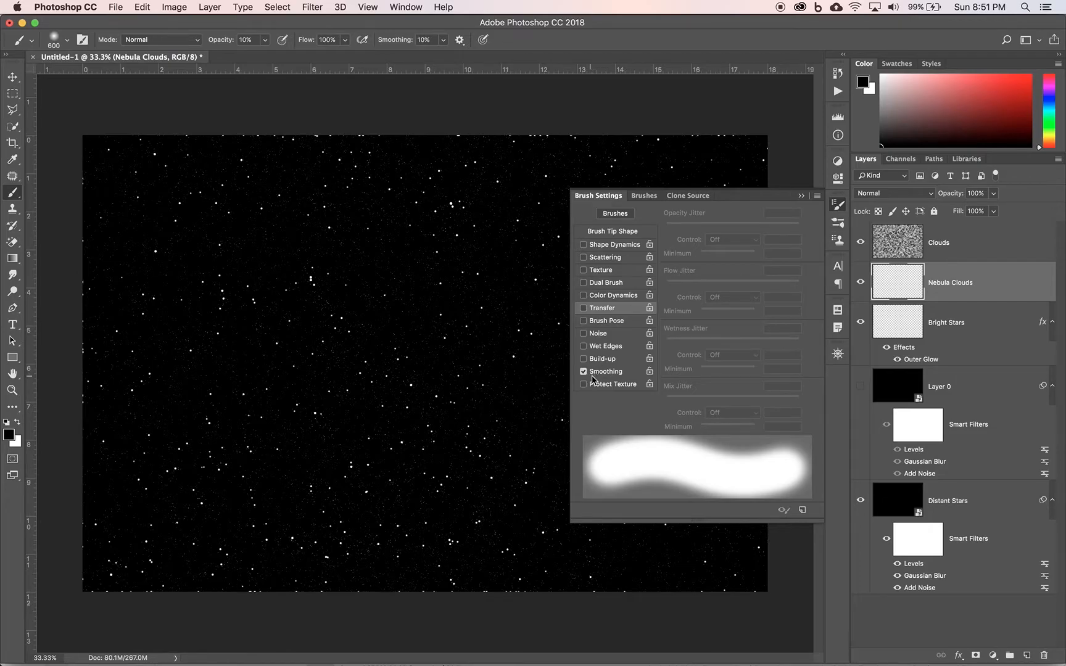
{"action": "left_click", "coordinate": [817, 197]}
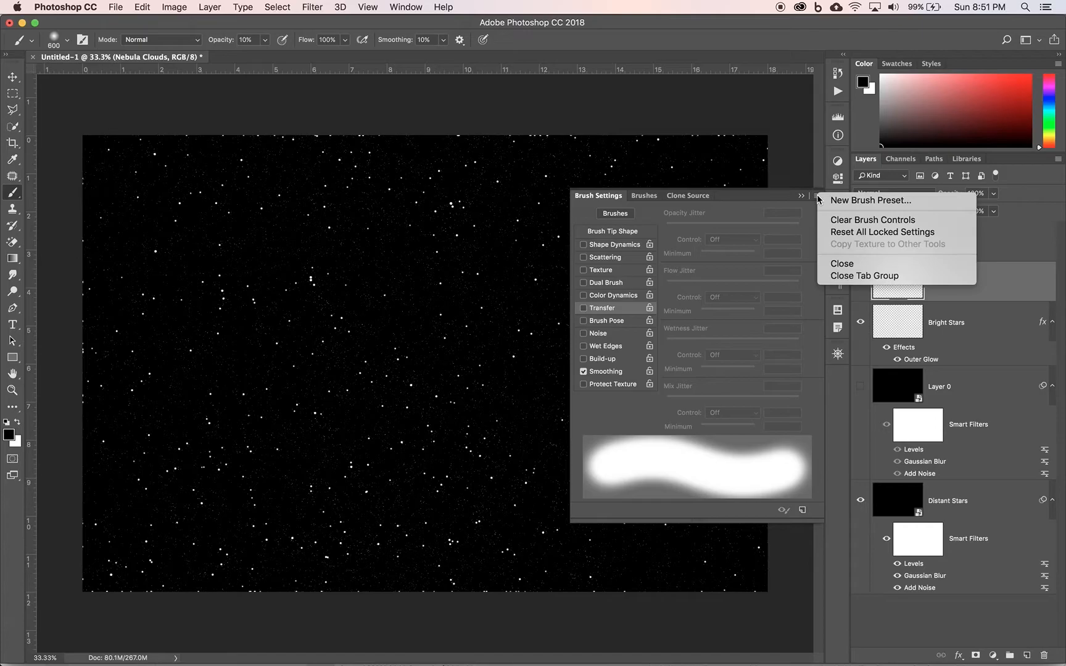
{"action": "left_click", "coordinate": [856, 221]}
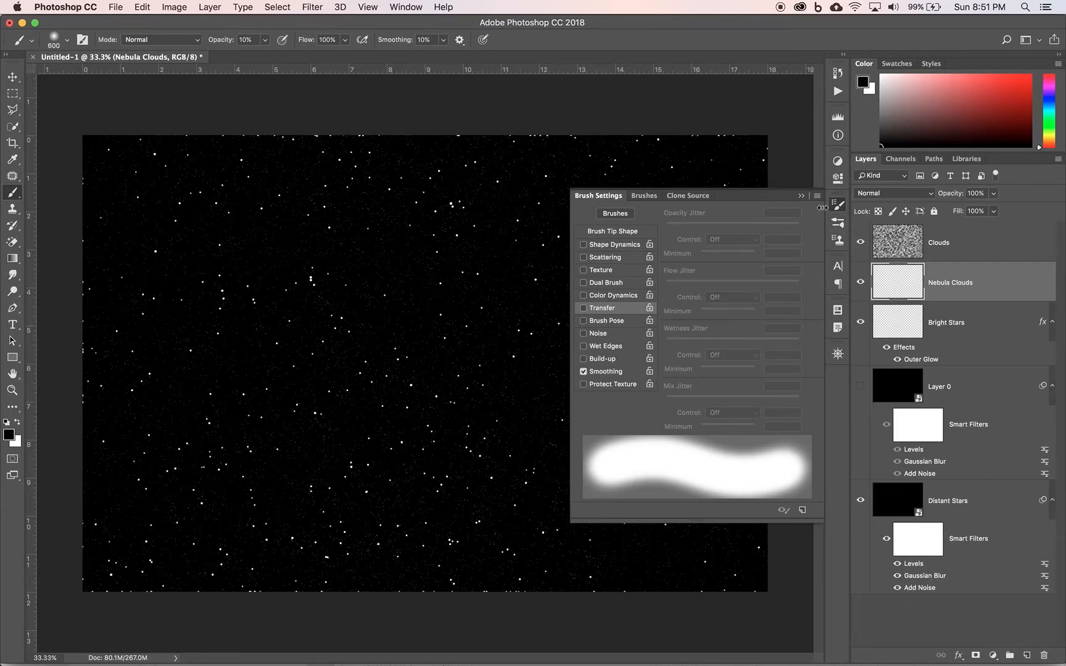
{"action": "left_click", "coordinate": [802, 198]}
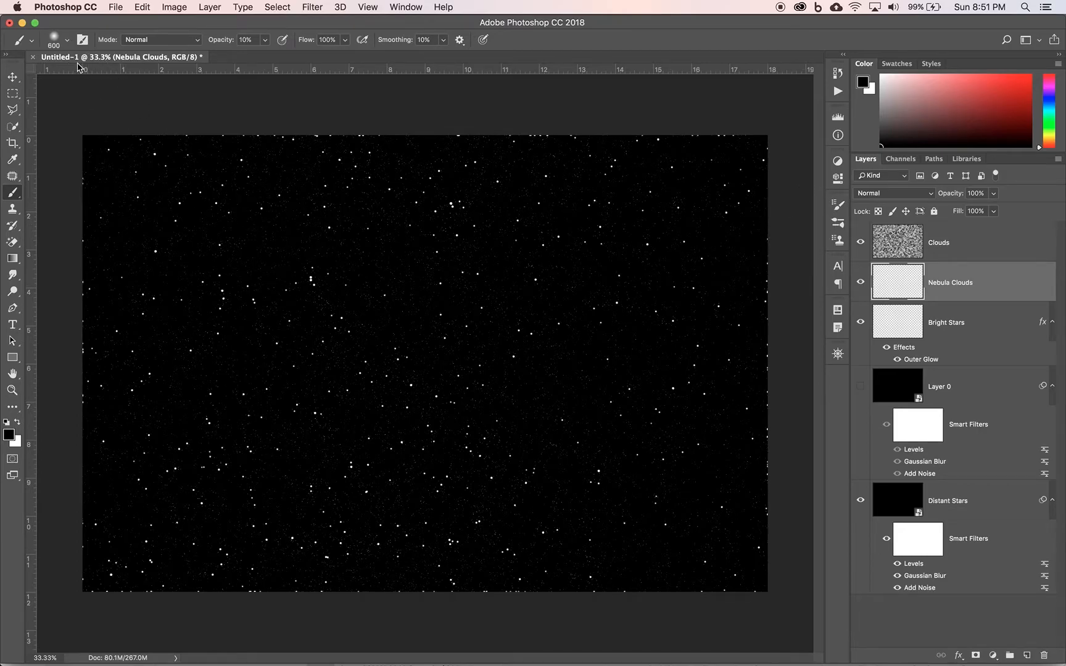
{"action": "left_click", "coordinate": [68, 42]}
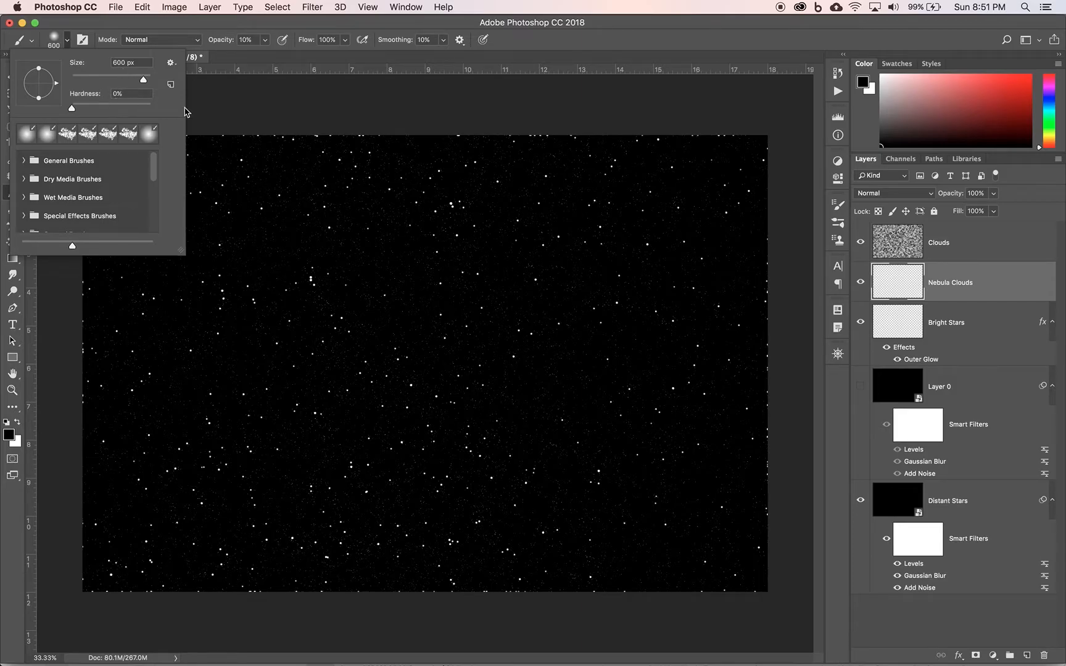
{"action": "left_click", "coordinate": [250, 26]}
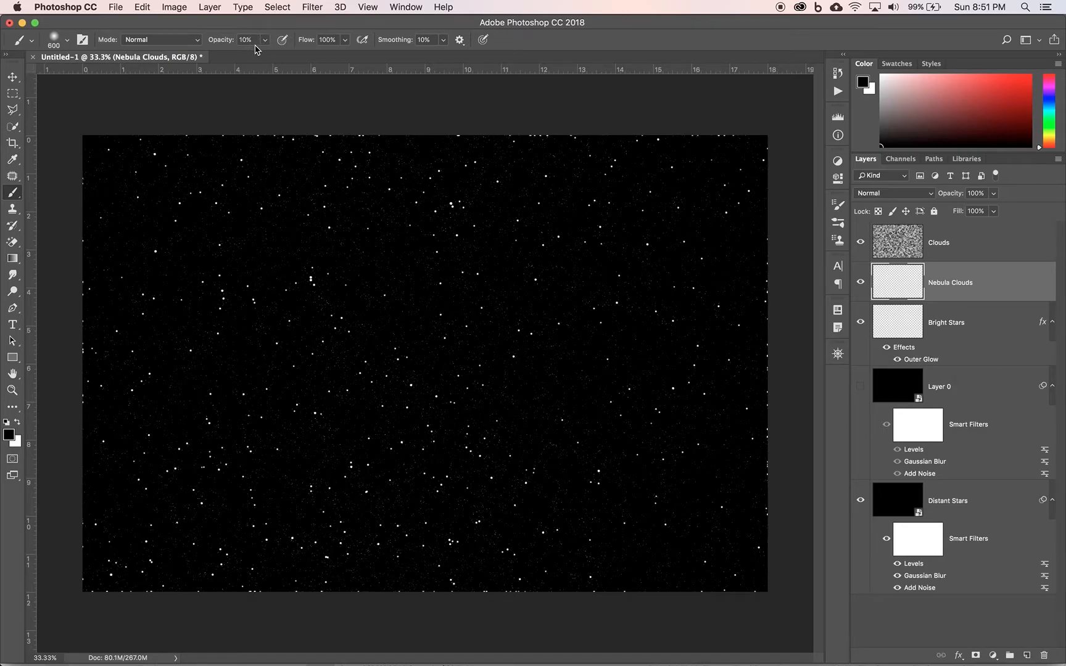
Set the foreground color to deep blue 0638b8
{"action": "left_click", "coordinate": [8, 435]}
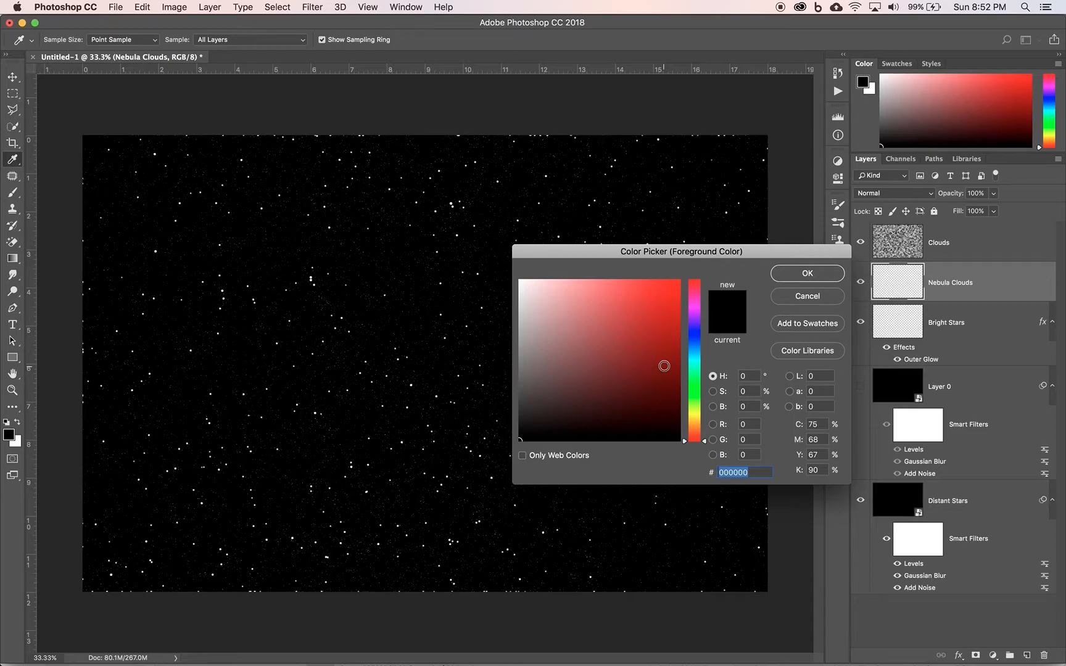
{"action": "left_click", "coordinate": [699, 342]}
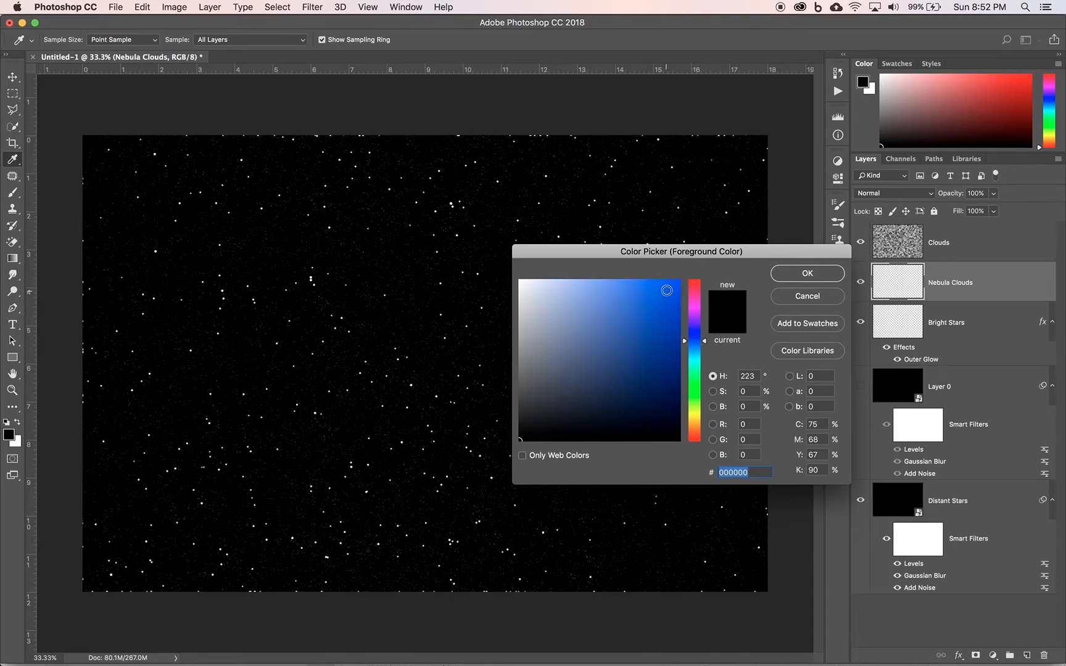
{"action": "left_click", "coordinate": [676, 324]}
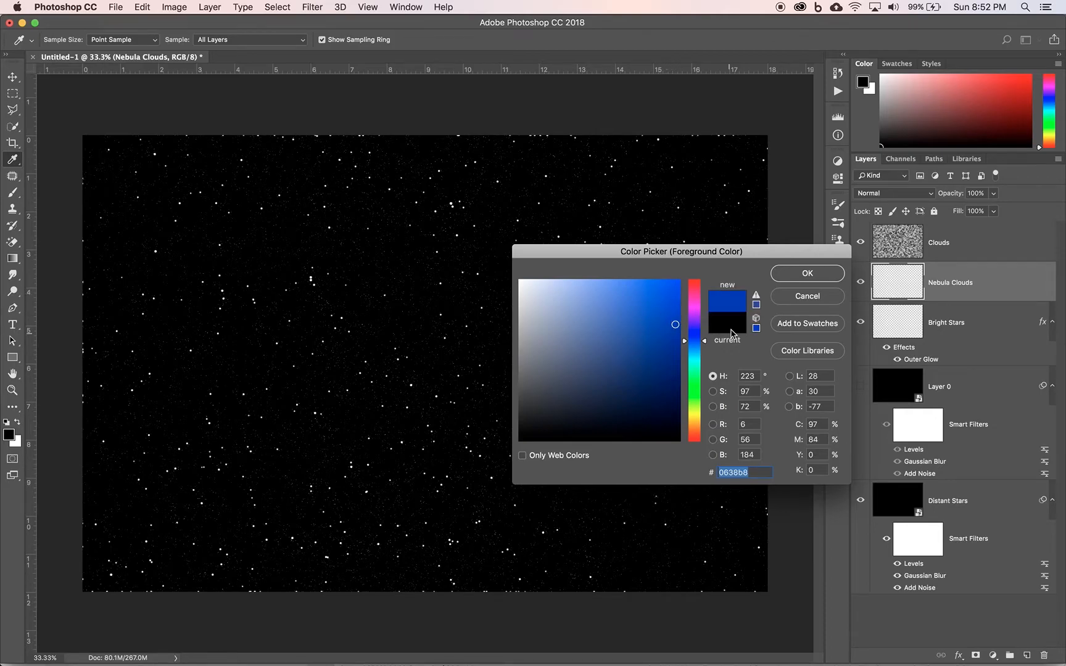
{"action": "left_click", "coordinate": [810, 275]}
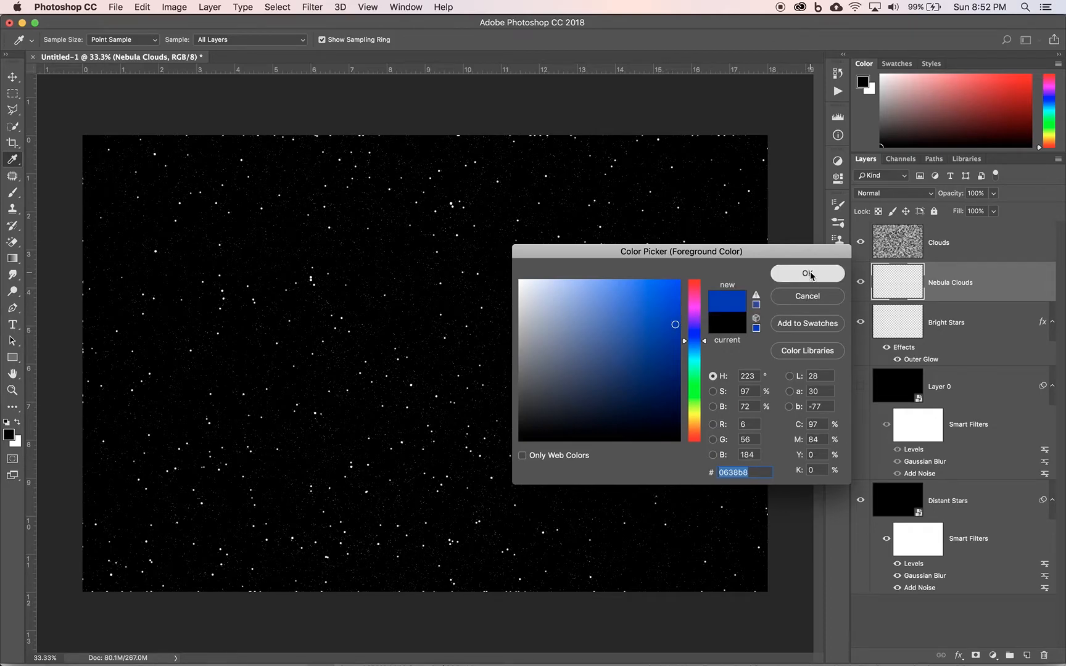
Paint blue nebula strokes with the 600 px brush across the upper and middle parts of the Nebula Clouds layer
{"action": "key", "text": "b"}
{"action": "mouse_move", "coordinate": [134, 219]}
{"action": "left_mouse_down"}
{"action": "mouse_move", "coordinate": [131, 202]}
{"action": "mouse_move", "coordinate": [188, 185]}
{"action": "left_mouse_up"}
{"action": "mouse_move", "coordinate": [279, 212]}
{"action": "left_mouse_down"}
{"action": "mouse_move", "coordinate": [405, 232]}
{"action": "mouse_move", "coordinate": [656, 215]}
{"action": "mouse_move", "coordinate": [673, 296]}
{"action": "mouse_move", "coordinate": [395, 371]}
{"action": "mouse_move", "coordinate": [482, 210]}
{"action": "mouse_move", "coordinate": [384, 265]}
{"action": "mouse_move", "coordinate": [340, 311]}
{"action": "mouse_move", "coordinate": [189, 369]}
{"action": "mouse_move", "coordinate": [190, 348]}
{"action": "mouse_move", "coordinate": [255, 265]}
{"action": "mouse_move", "coordinate": [244, 400]}
{"action": "mouse_move", "coordinate": [344, 388]}
{"action": "mouse_move", "coordinate": [343, 411]}
{"action": "left_mouse_up"}
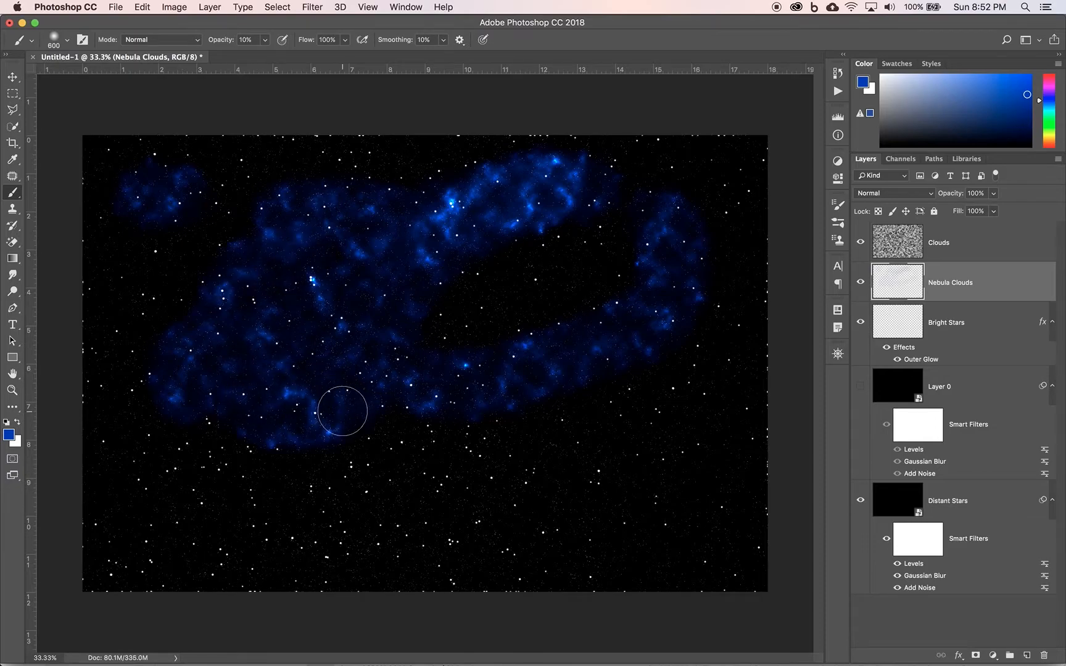
Enlarge the brush to 1300 px and paint broader blue nebula areas across the canvas and near its edges
{"action": "key", "text": "bracketright"}
{"action": "key", "text": "bracketright"}
{"action": "key", "text": "bracketright"}
{"action": "key", "text": "bracketright"}
{"action": "key", "text": "bracketright"}
{"action": "key", "text": "bracketright"}
{"action": "key", "text": "bracketright"}
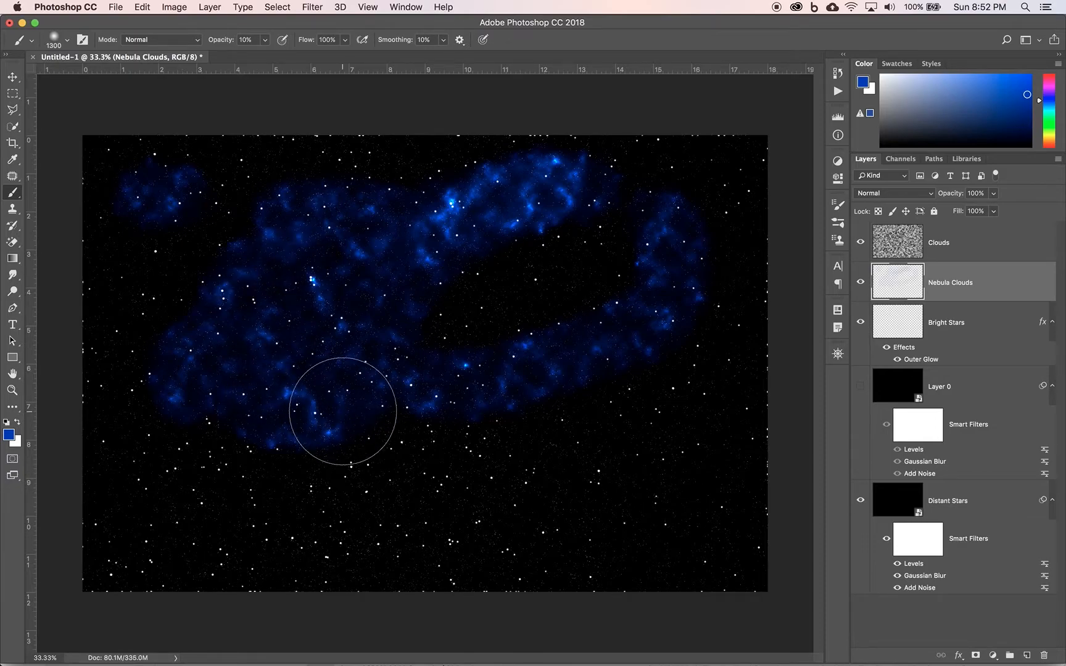
{"action": "mouse_move", "coordinate": [343, 411]}
{"action": "left_mouse_down"}
{"action": "mouse_move", "coordinate": [270, 403]}
{"action": "mouse_move", "coordinate": [209, 457]}
{"action": "mouse_move", "coordinate": [373, 496]}
{"action": "mouse_move", "coordinate": [711, 432]}
{"action": "mouse_move", "coordinate": [633, 286]}
{"action": "mouse_move", "coordinate": [555, 338]}
{"action": "mouse_move", "coordinate": [507, 341]}
{"action": "mouse_move", "coordinate": [721, 199]}
{"action": "mouse_move", "coordinate": [510, 259]}
{"action": "mouse_move", "coordinate": [307, 204]}
{"action": "mouse_move", "coordinate": [205, 206]}
{"action": "mouse_move", "coordinate": [156, 343]}
{"action": "mouse_move", "coordinate": [131, 508]}
{"action": "mouse_move", "coordinate": [518, 529]}
{"action": "mouse_move", "coordinate": [594, 491]}
{"action": "mouse_move", "coordinate": [609, 230]}
{"action": "left_mouse_up"}
{"action": "left_click", "coordinate": [708, 569]}
{"action": "left_click", "coordinate": [293, 586]}
{"action": "left_click", "coordinate": [88, 287]}
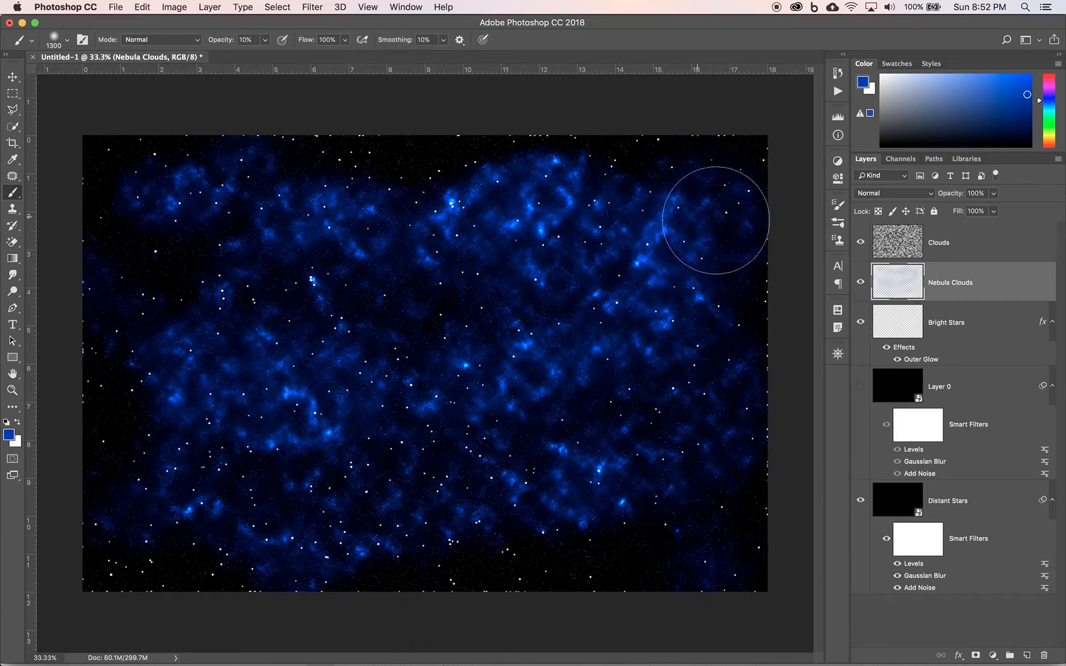
Change the foreground color to light purple ce7bed
{"action": "left_click", "coordinate": [8, 434]}
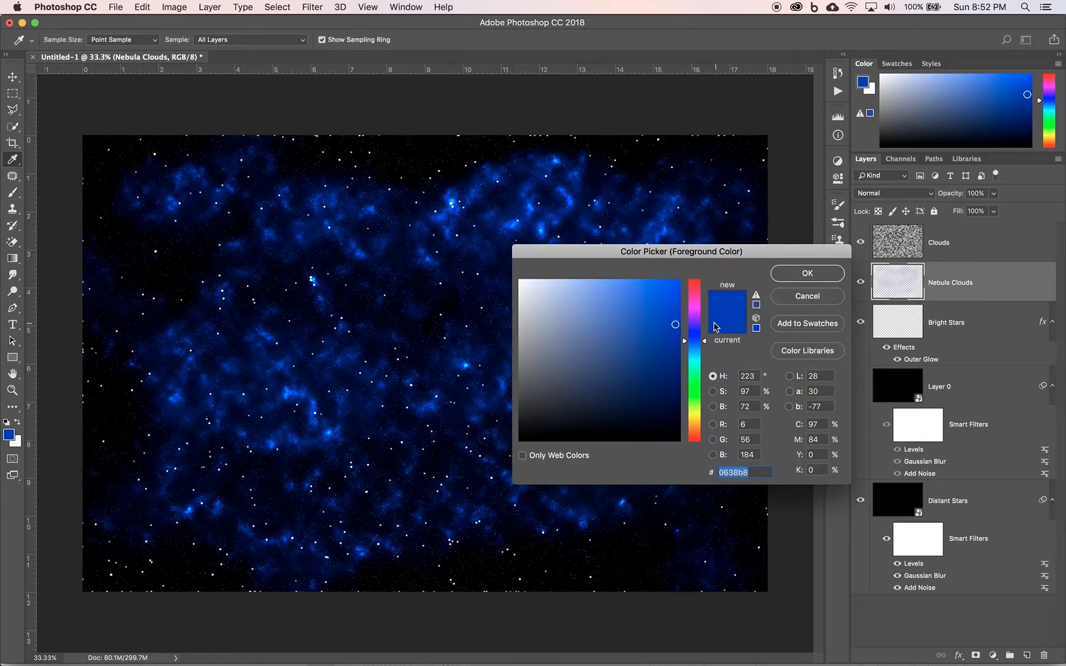
{"action": "left_click", "coordinate": [696, 317]}
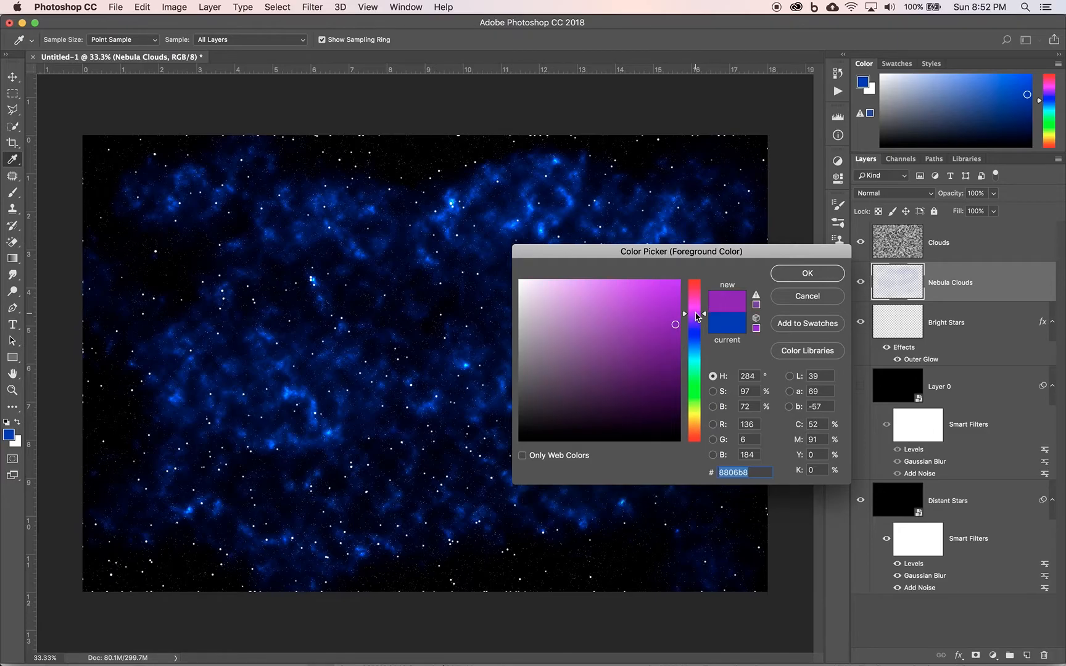
{"action": "left_click", "coordinate": [596, 290]}
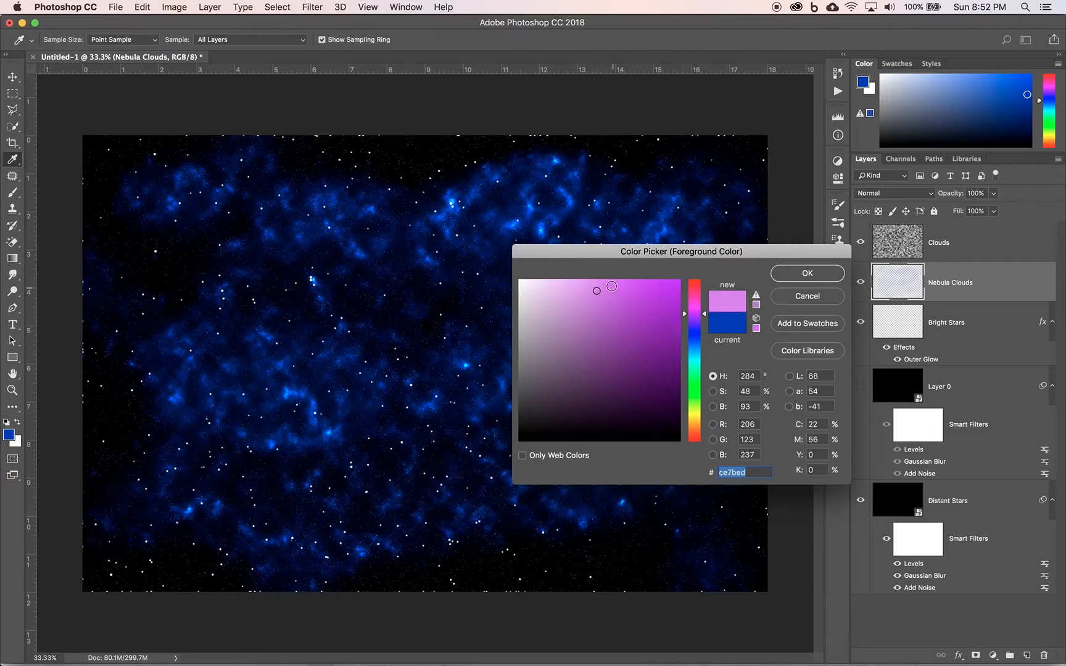
{"action": "left_click", "coordinate": [817, 281]}
Paint purple patches over the blue nebula and along the dark canvas edges and corners
{"action": "key", "text": "b"}
{"action": "mouse_move", "coordinate": [637, 191]}
{"action": "left_mouse_down"}
{"action": "mouse_move", "coordinate": [418, 253]}
{"action": "mouse_move", "coordinate": [287, 247]}
{"action": "mouse_move", "coordinate": [227, 204]}
{"action": "mouse_move", "coordinate": [196, 324]}
{"action": "mouse_move", "coordinate": [156, 416]}
{"action": "mouse_move", "coordinate": [81, 381]}
{"action": "mouse_move", "coordinate": [131, 153]}
{"action": "mouse_move", "coordinate": [367, 129]}
{"action": "mouse_move", "coordinate": [749, 137]}
{"action": "mouse_move", "coordinate": [766, 359]}
{"action": "mouse_move", "coordinate": [651, 440]}
{"action": "mouse_move", "coordinate": [604, 433]}
{"action": "mouse_move", "coordinate": [521, 496]}
{"action": "mouse_move", "coordinate": [406, 539]}
{"action": "mouse_move", "coordinate": [293, 406]}
{"action": "mouse_move", "coordinate": [299, 358]}
{"action": "mouse_move", "coordinate": [533, 375]}
{"action": "left_mouse_up"}
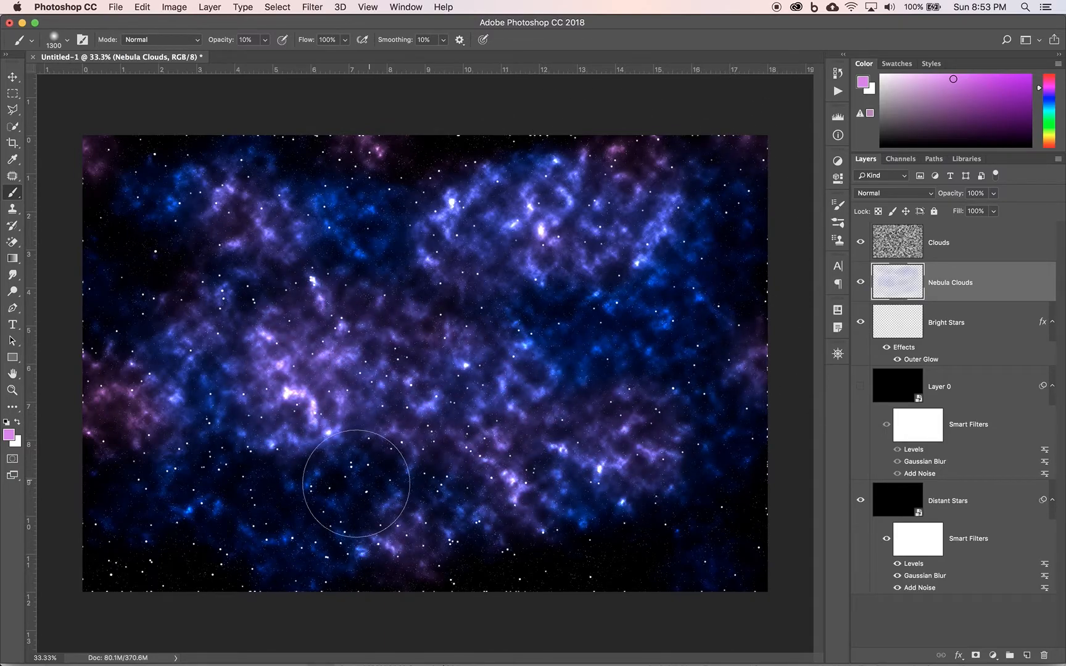
{"action": "mouse_move", "coordinate": [356, 483]}
{"action": "left_mouse_down"}
{"action": "mouse_move", "coordinate": [161, 547]}
{"action": "mouse_move", "coordinate": [559, 548]}
{"action": "mouse_move", "coordinate": [705, 560]}
{"action": "left_mouse_up"}
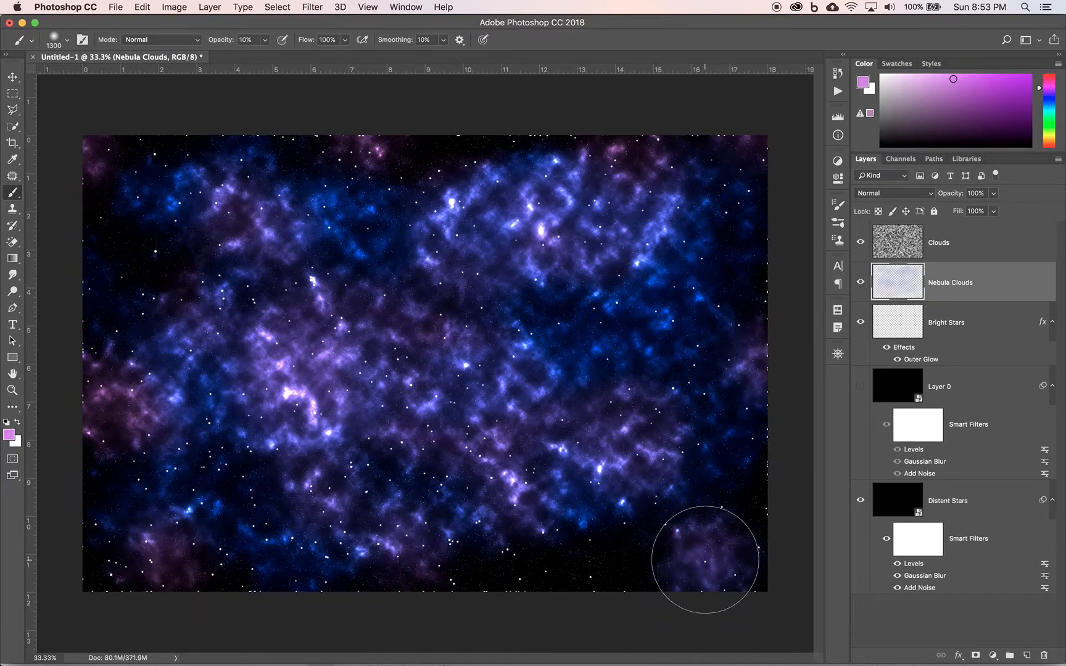
{"action": "left_click", "coordinate": [566, 602]}
{"action": "left_click", "coordinate": [745, 293]}
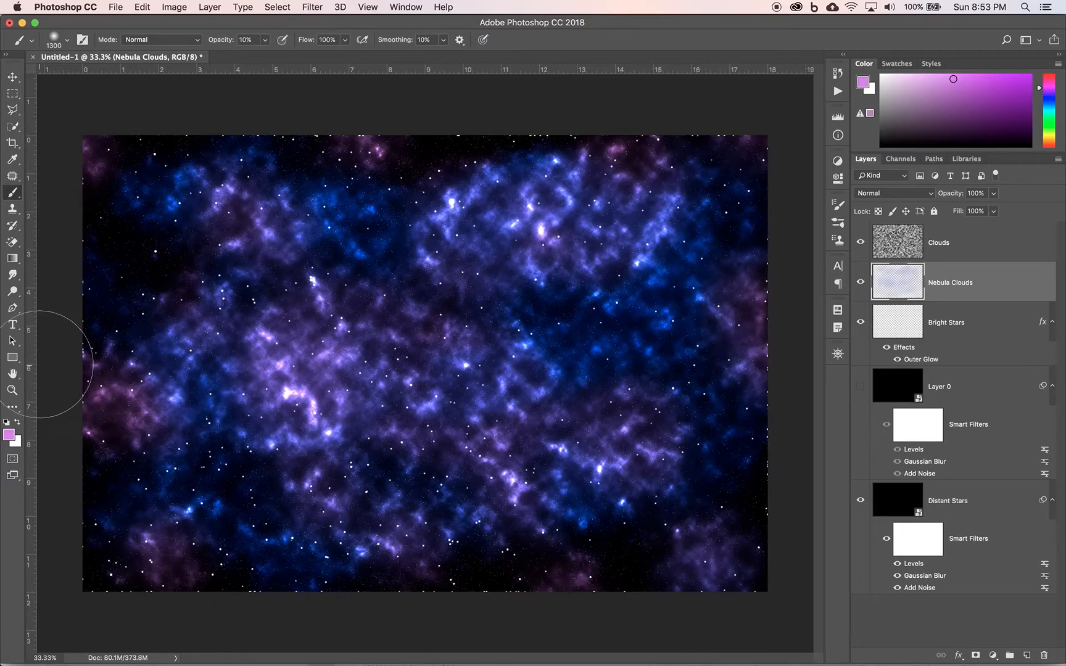
Change the foreground color to light cyan 7bd9ed
{"action": "left_click", "coordinate": [9, 435]}
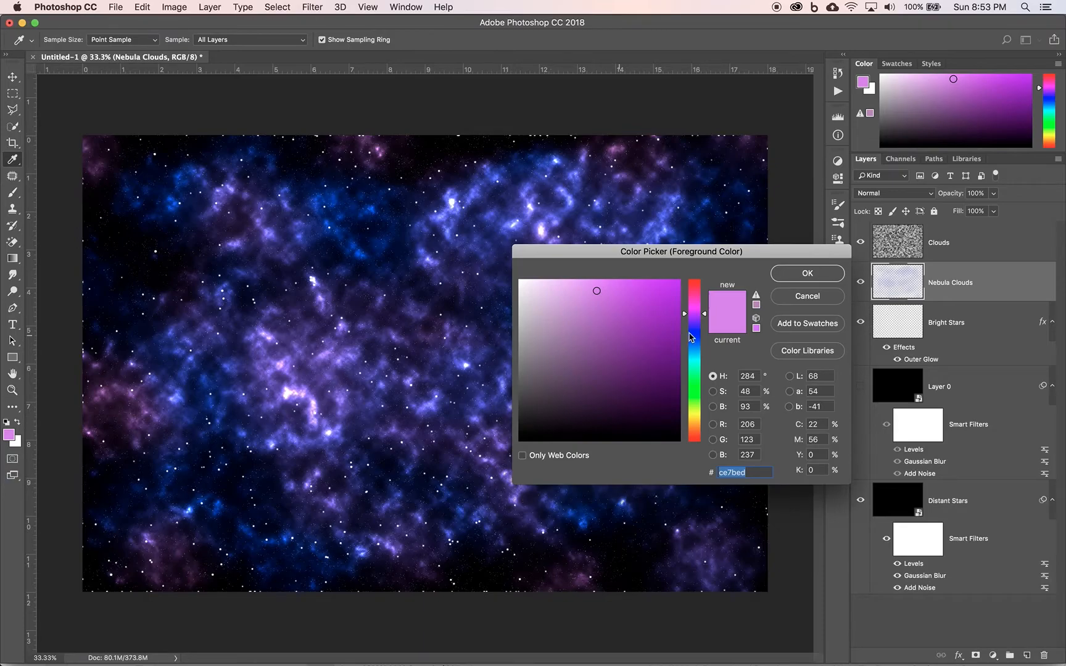
{"action": "left_click", "coordinate": [693, 355]}
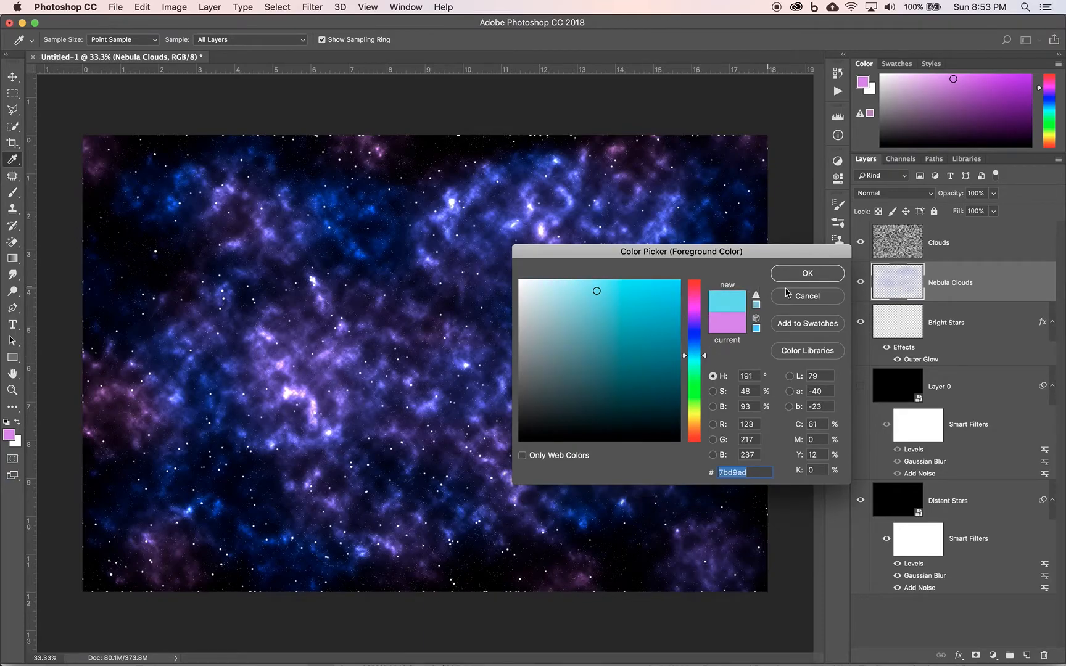
{"action": "key", "text": "Return"}
Paint cyan highlights over the nebula's upper-right and left areas and the top edge of the canvas
{"action": "key", "text": "b"}
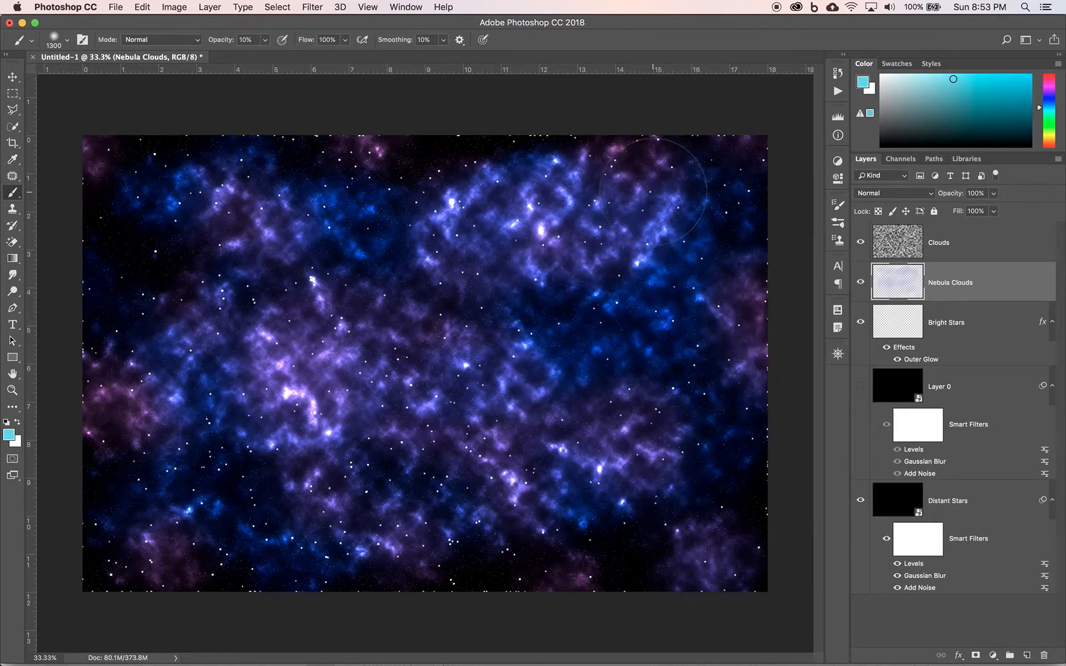
{"action": "left_click", "coordinate": [179, 423]}
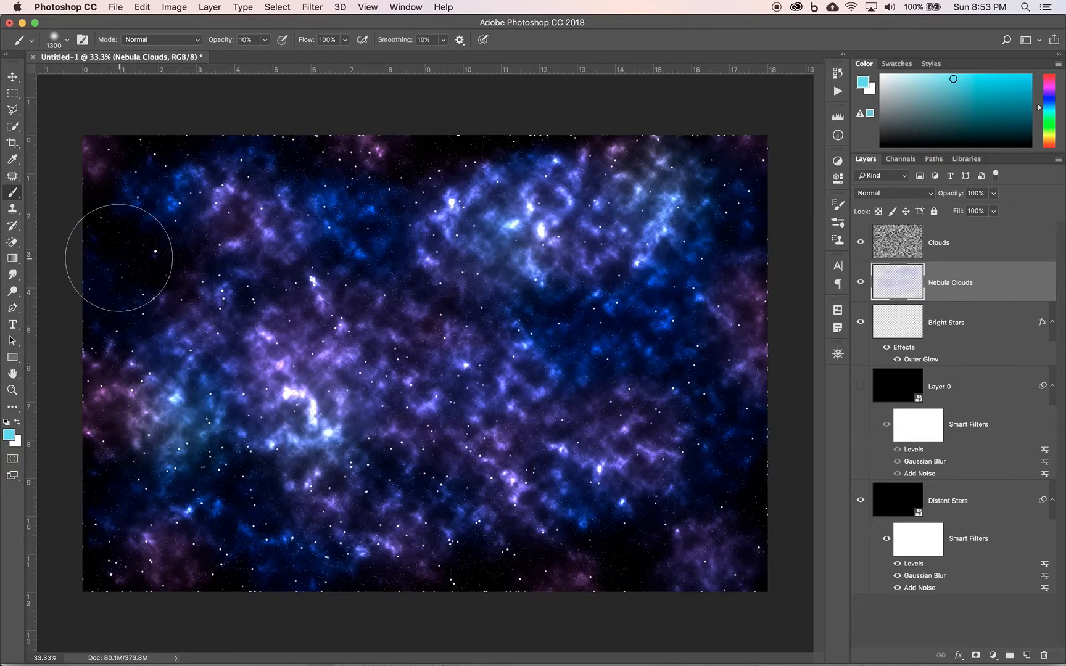
{"action": "left_click", "coordinate": [119, 258]}
{"action": "left_click", "coordinate": [459, 120]}
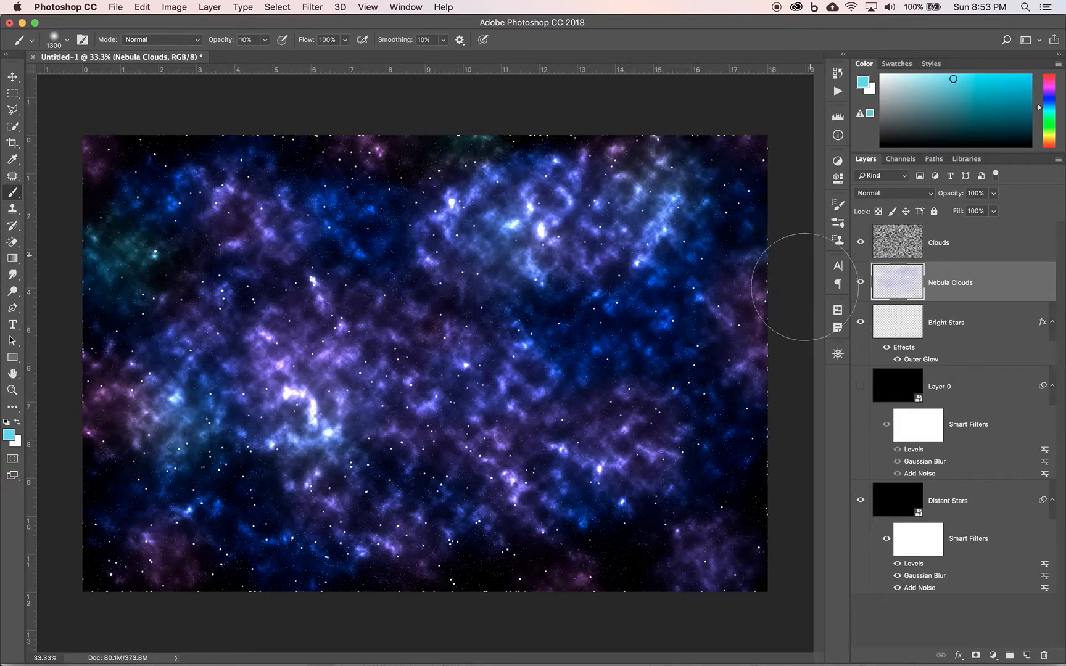
Paint more cyan highlights over the nebula's lower-left area, left edge and center on the Nebula Clouds layer
{"action": "left_click", "coordinate": [276, 589]}
{"action": "left_click", "coordinate": [225, 504]}
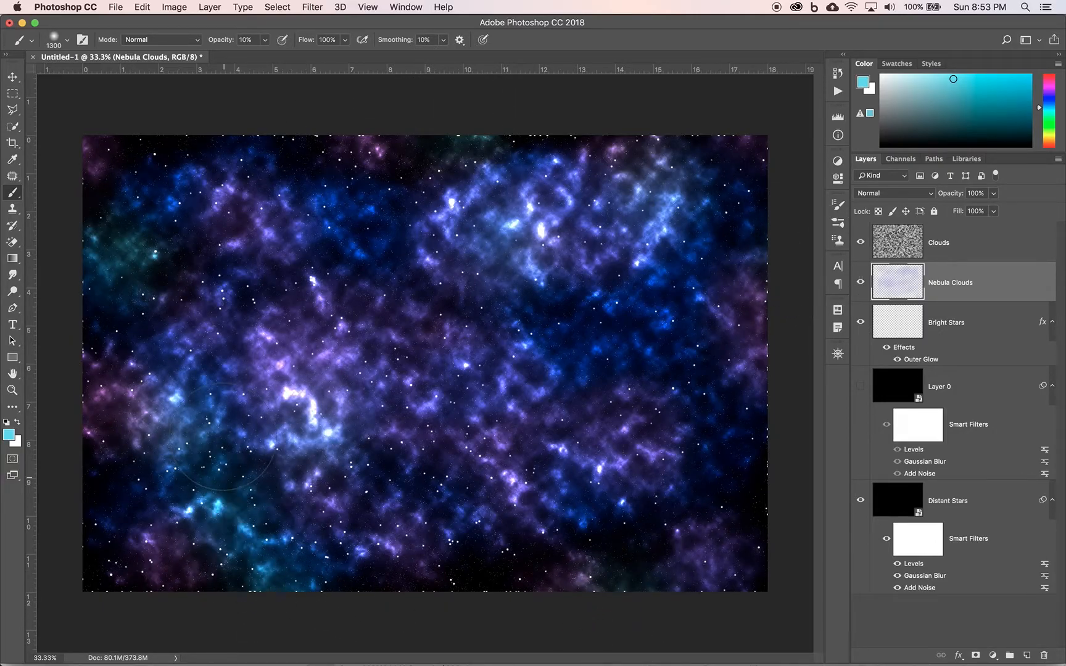
{"action": "left_click", "coordinate": [220, 498]}
{"action": "left_click", "coordinate": [115, 341]}
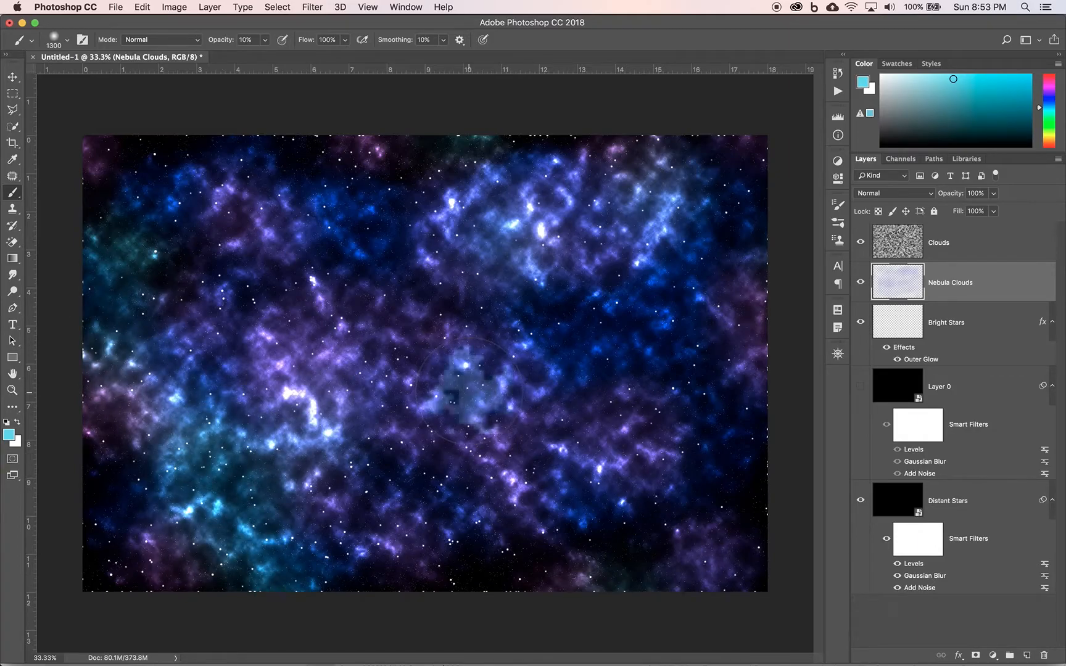
{"action": "left_click", "coordinate": [466, 392]}
{"action": "left_click", "coordinate": [321, 336]}
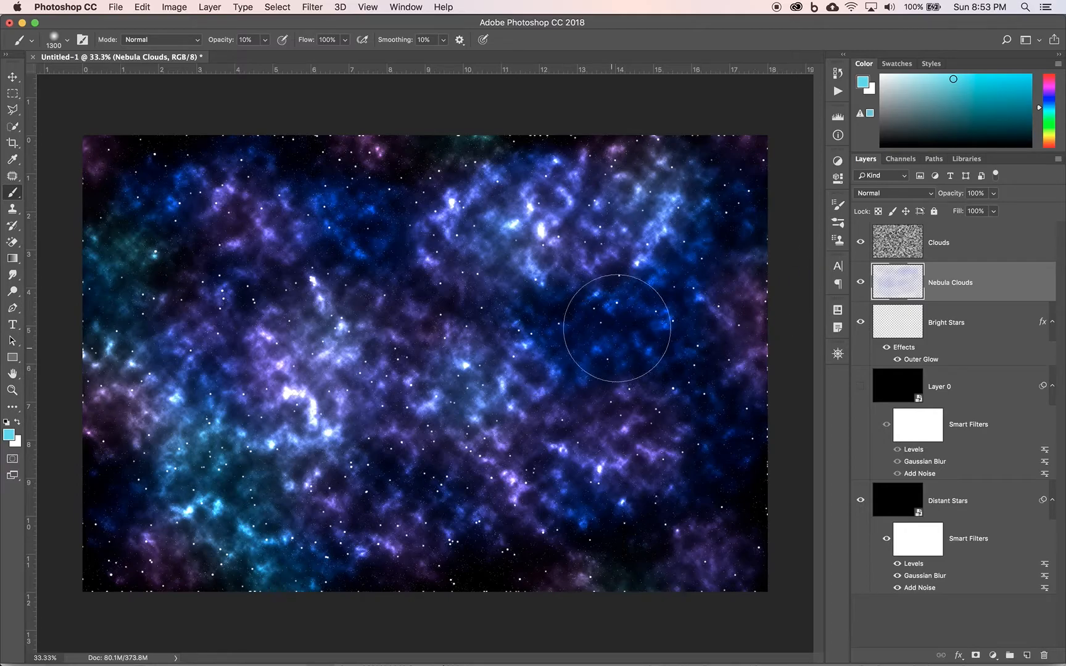
Lower the Clouds layer's opacity to 40%
{"action": "left_click", "coordinate": [960, 244]}
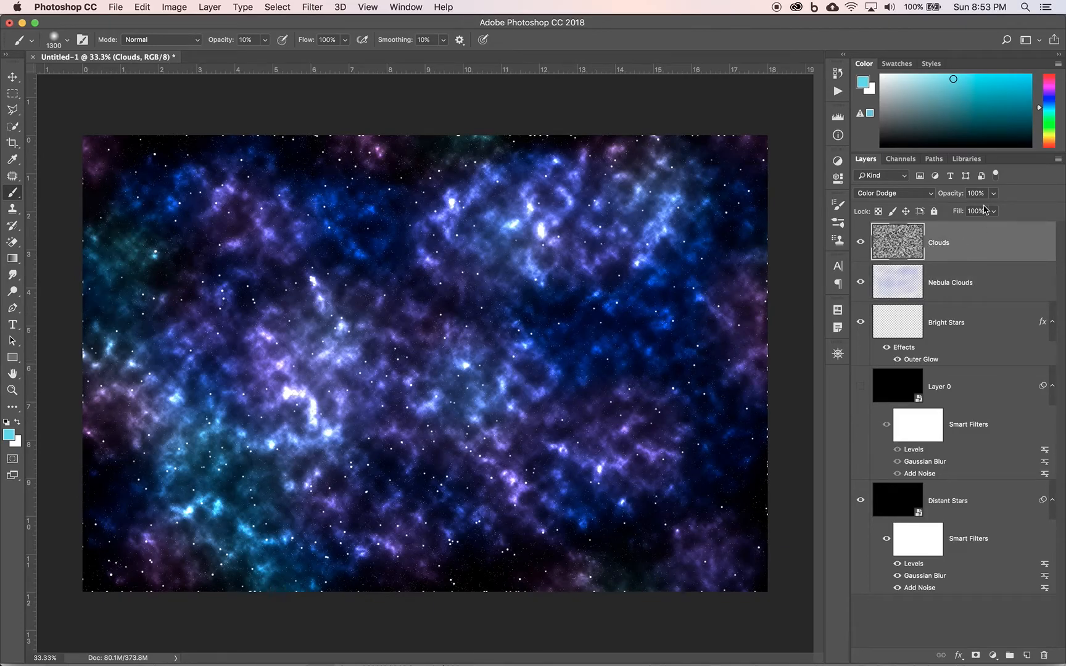
{"action": "left_click", "coordinate": [993, 194]}
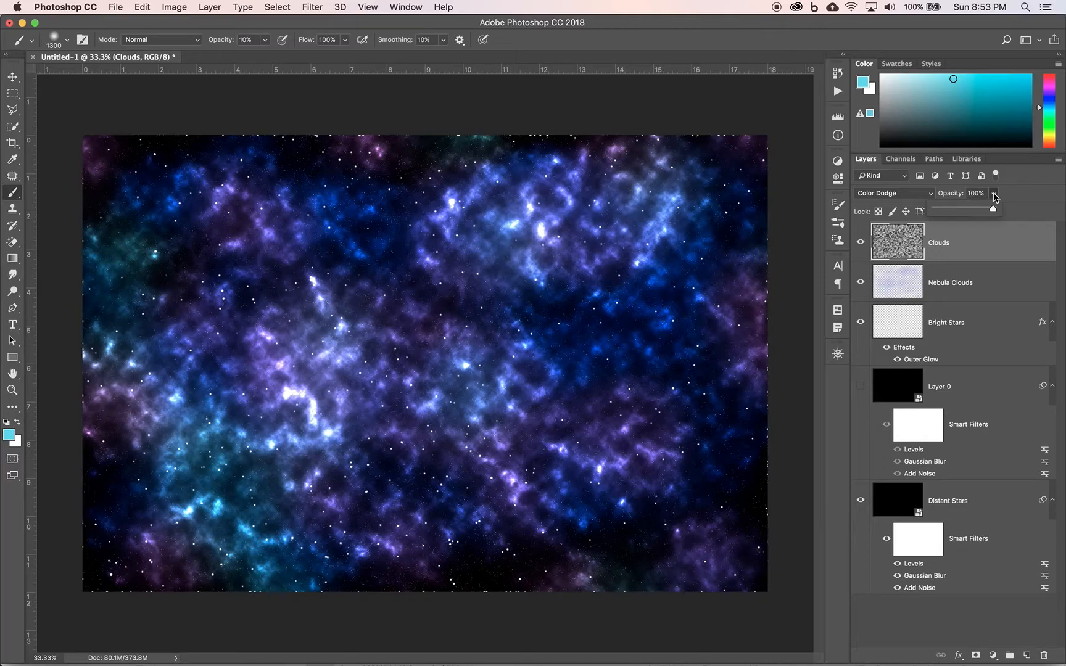
{"action": "left_click_drag", "start_coordinate": [993, 211], "coordinate": [964, 209]}
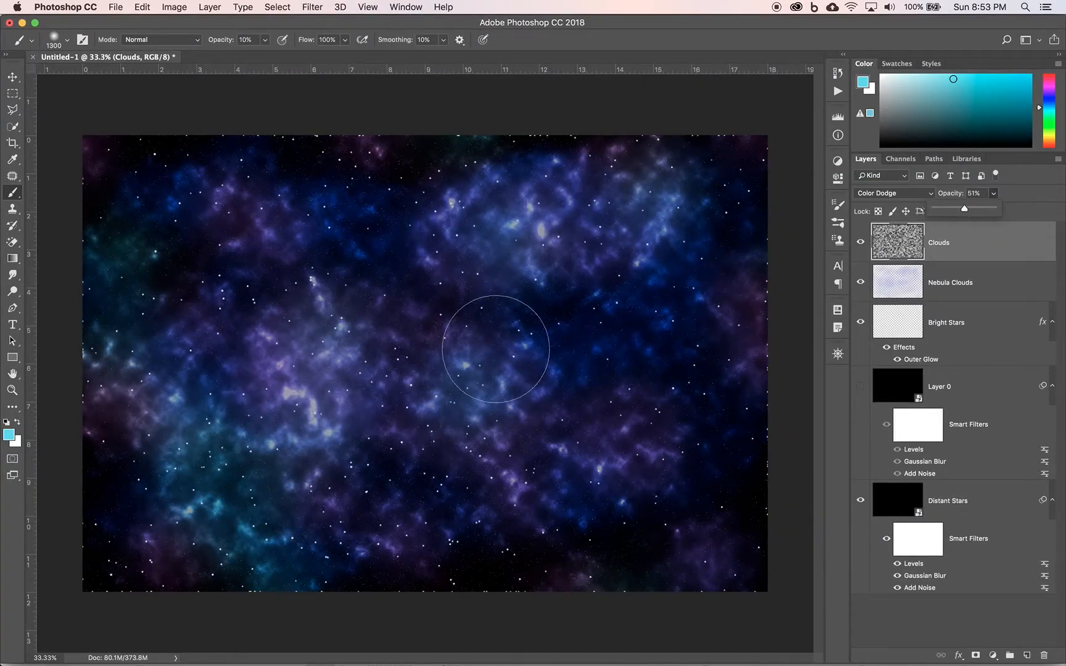
{"action": "left_click_drag", "start_coordinate": [964, 213], "coordinate": [954, 210]}
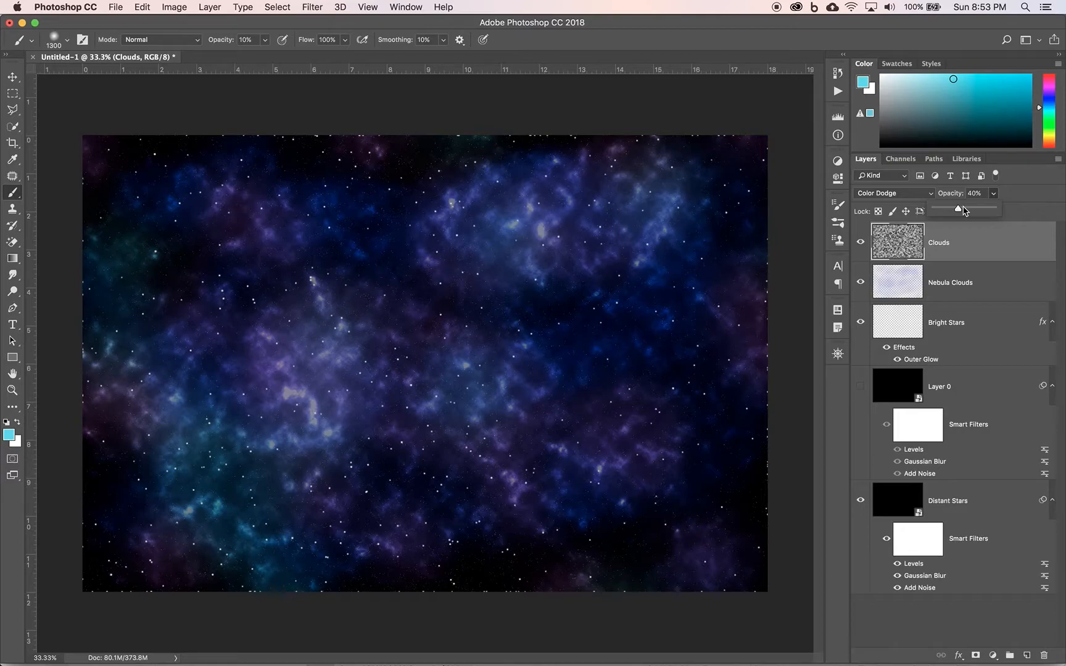
{"action": "left_click", "coordinate": [1025, 194]}
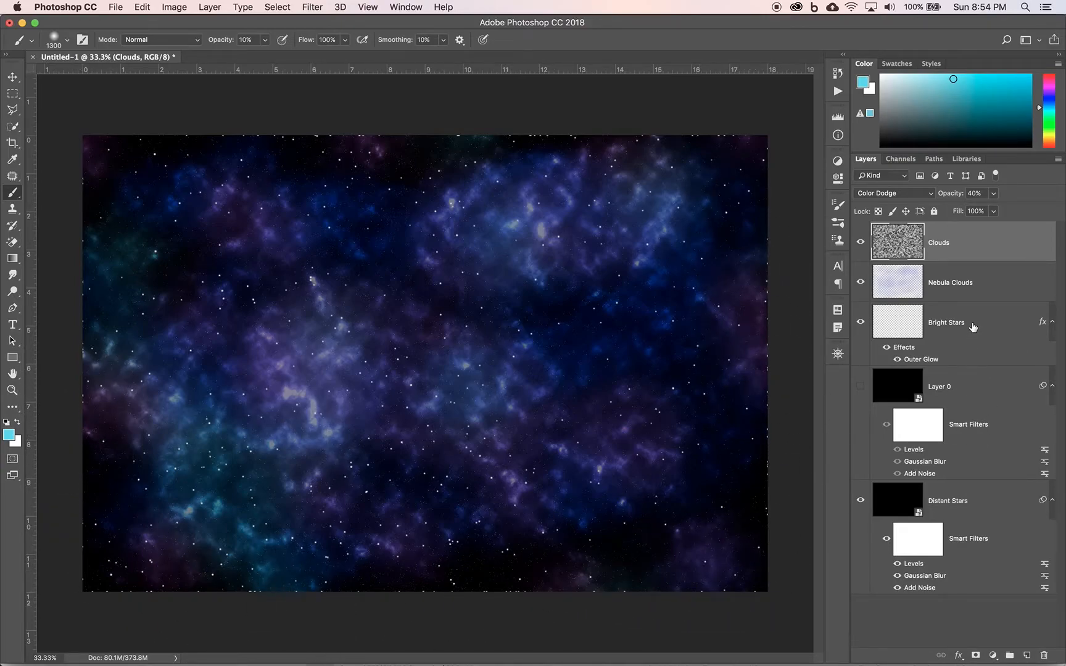
Add a layer mask to the Bright Stars layer and keep black 000000 as the foreground color
{"action": "left_click", "coordinate": [973, 327]}
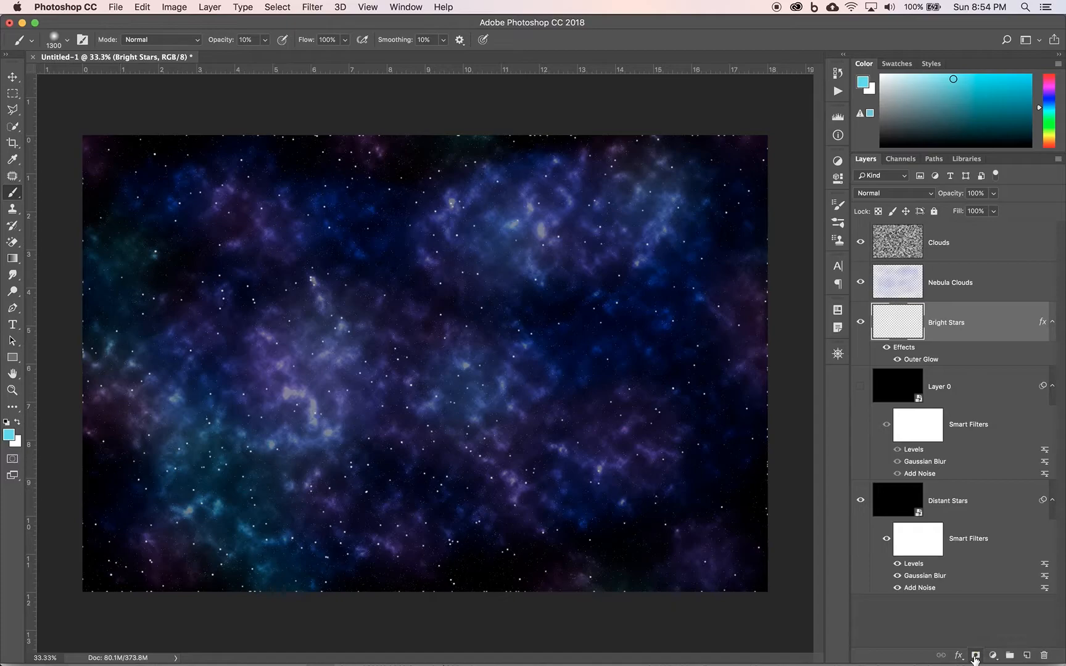
{"action": "left_click", "coordinate": [975, 657]}
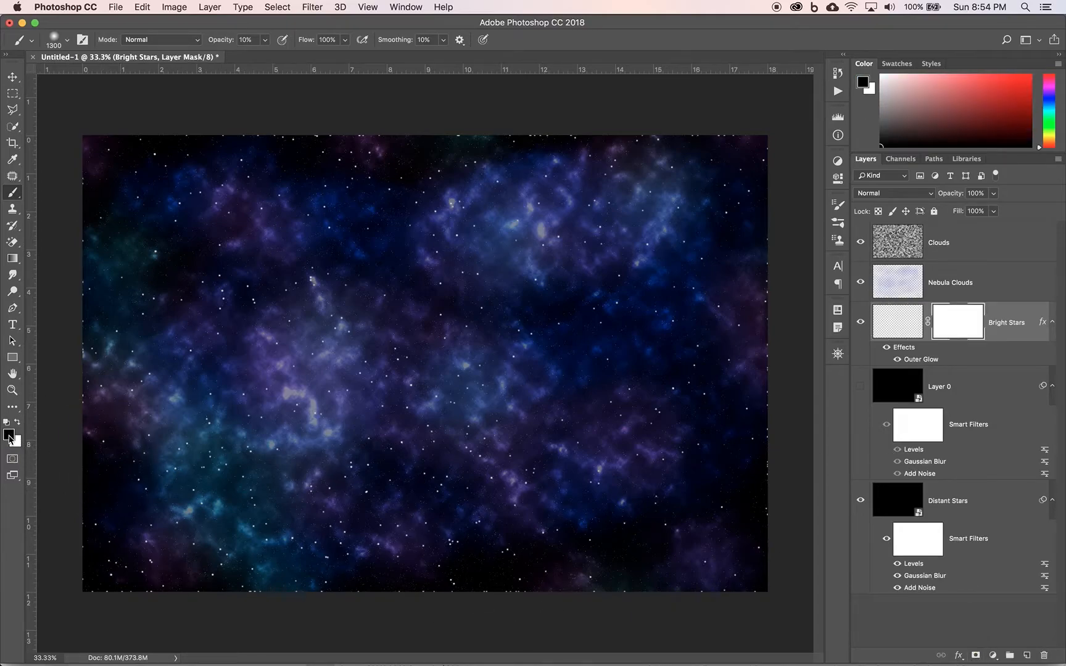
{"action": "left_click", "coordinate": [9, 436]}
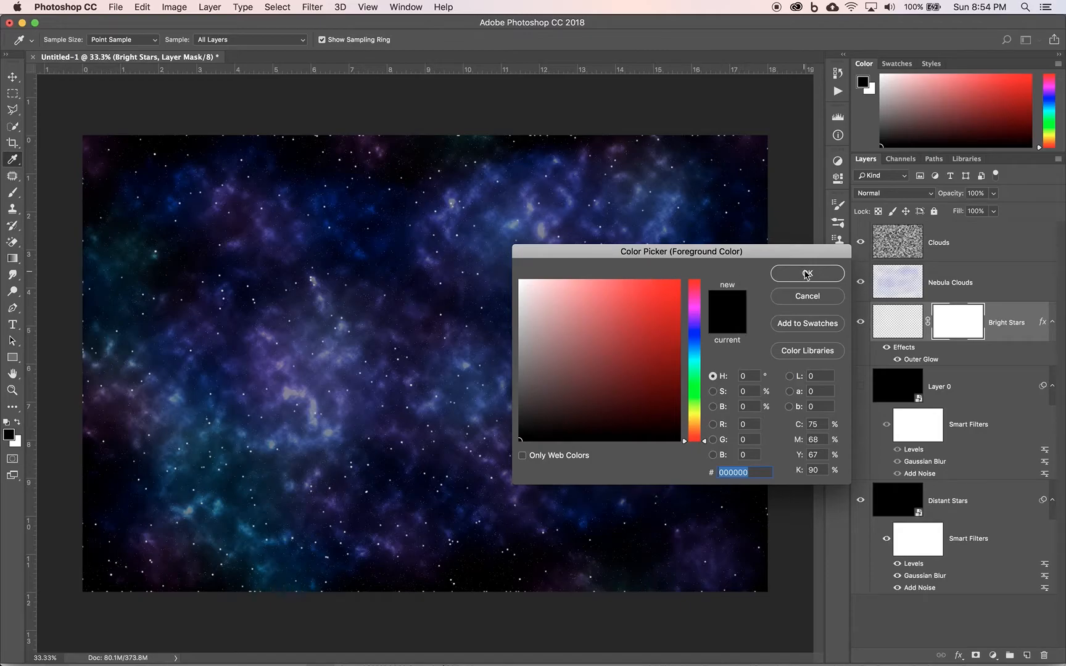
{"action": "left_click", "coordinate": [806, 275]}
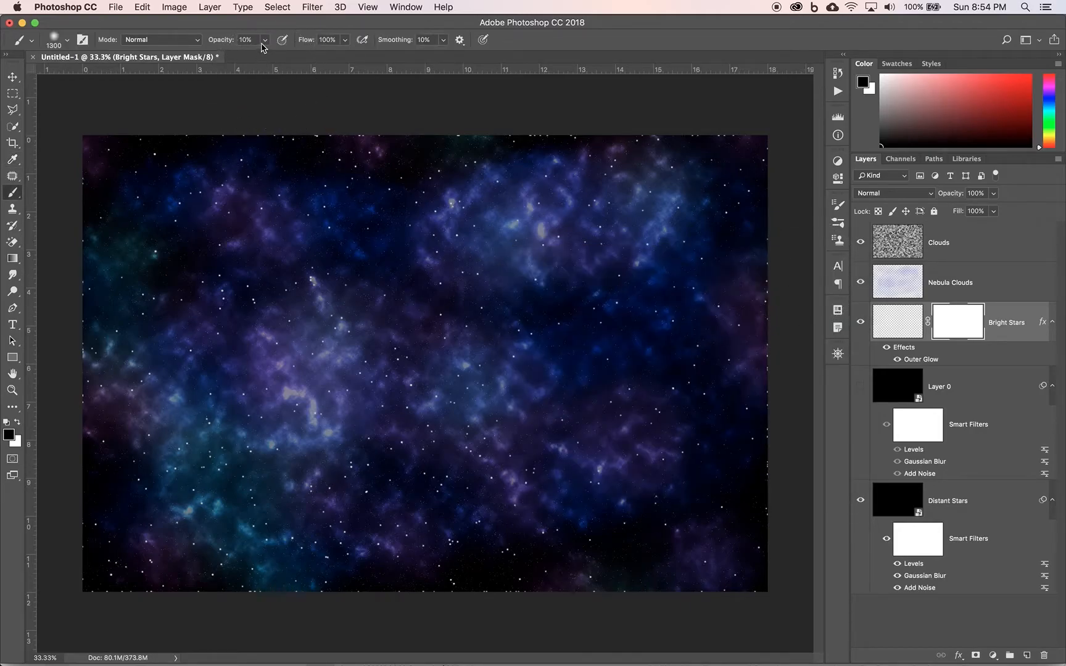
Set the brush opacity to 100% and mask out the bright stars all around the canvas edges
{"action": "left_click", "coordinate": [264, 40]}
{"action": "left_click_drag", "start_coordinate": [263, 54], "coordinate": [317, 55]}
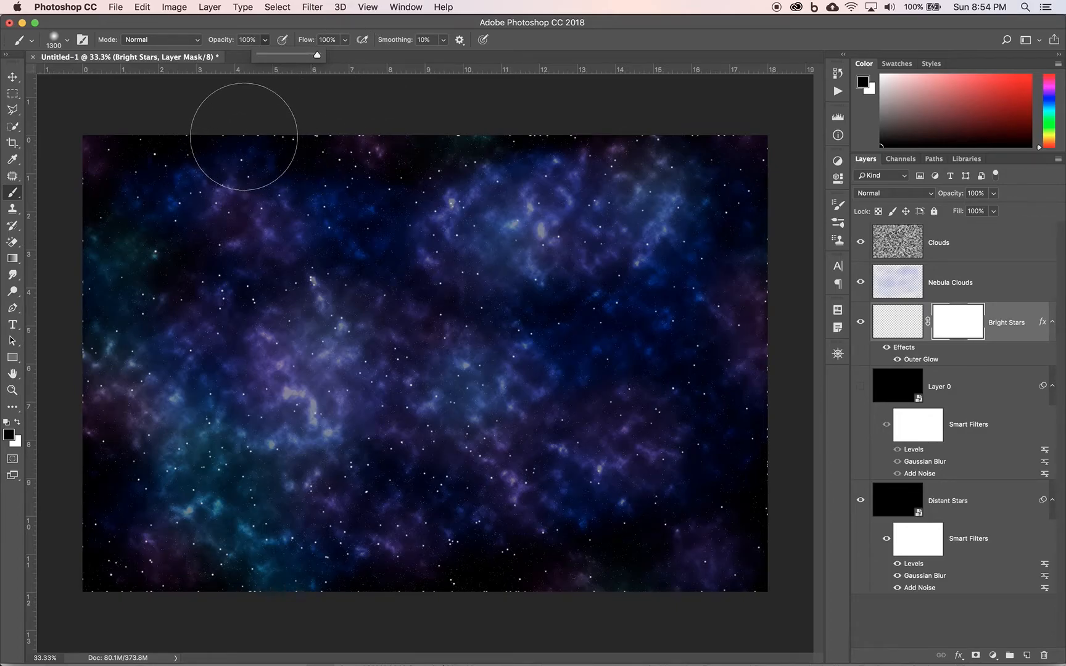
{"action": "mouse_move", "coordinate": [136, 131]}
{"action": "left_mouse_down"}
{"action": "mouse_move", "coordinate": [368, 149]}
{"action": "mouse_move", "coordinate": [624, 115]}
{"action": "mouse_move", "coordinate": [739, 145]}
{"action": "mouse_move", "coordinate": [769, 188]}
{"action": "mouse_move", "coordinate": [783, 293]}
{"action": "mouse_move", "coordinate": [794, 304]}
{"action": "mouse_move", "coordinate": [779, 342]}
{"action": "mouse_move", "coordinate": [763, 570]}
{"action": "mouse_move", "coordinate": [712, 601]}
{"action": "mouse_move", "coordinate": [609, 616]}
{"action": "mouse_move", "coordinate": [475, 595]}
{"action": "mouse_move", "coordinate": [314, 613]}
{"action": "mouse_move", "coordinate": [93, 590]}
{"action": "mouse_move", "coordinate": [72, 393]}
{"action": "mouse_move", "coordinate": [81, 272]}
{"action": "mouse_move", "coordinate": [72, 244]}
{"action": "mouse_move", "coordinate": [91, 155]}
{"action": "left_mouse_up"}
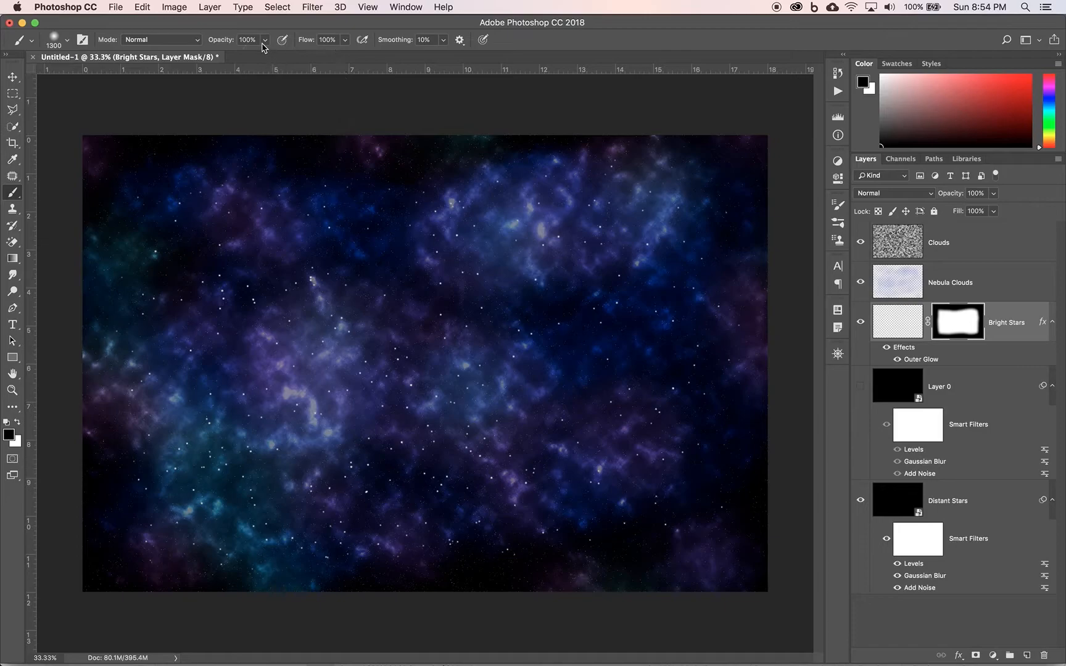
Reduce the brush opacity to 11% and softly fade the bright stars across the canvas interior on the mask
{"action": "left_click", "coordinate": [265, 40]}
{"action": "left_click_drag", "start_coordinate": [265, 53], "coordinate": [212, 56]}
{"action": "left_click", "coordinate": [191, 249]}
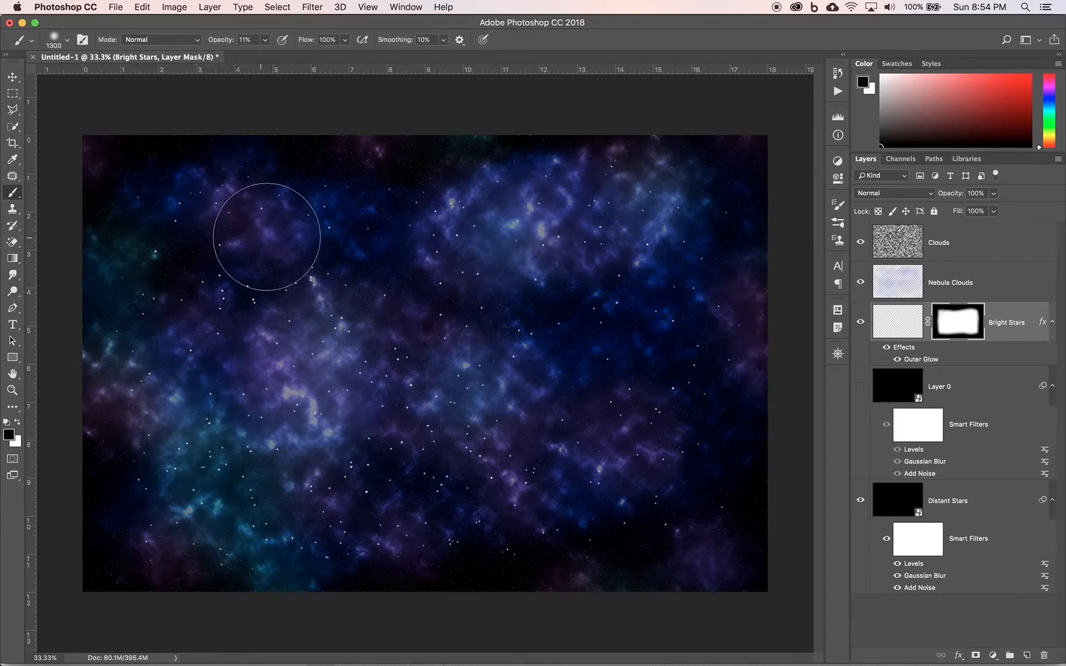
{"action": "left_click_drag", "start_coordinate": [566, 175], "coordinate": [558, 310]}
{"action": "mouse_move", "coordinate": [491, 353]}
{"action": "left_mouse_down"}
{"action": "mouse_move", "coordinate": [373, 395]}
{"action": "mouse_move", "coordinate": [301, 406]}
{"action": "left_mouse_up"}
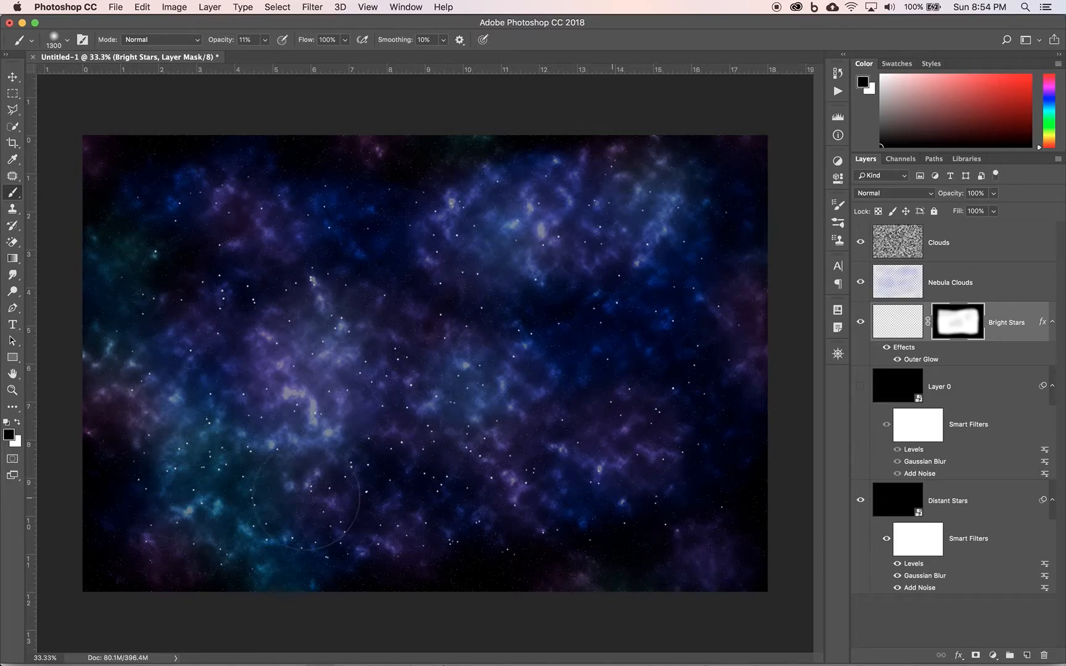
{"action": "mouse_move", "coordinate": [192, 467]}
{"action": "left_mouse_down"}
{"action": "mouse_move", "coordinate": [205, 258]}
{"action": "mouse_move", "coordinate": [301, 265]}
{"action": "mouse_move", "coordinate": [453, 248]}
{"action": "left_mouse_up"}
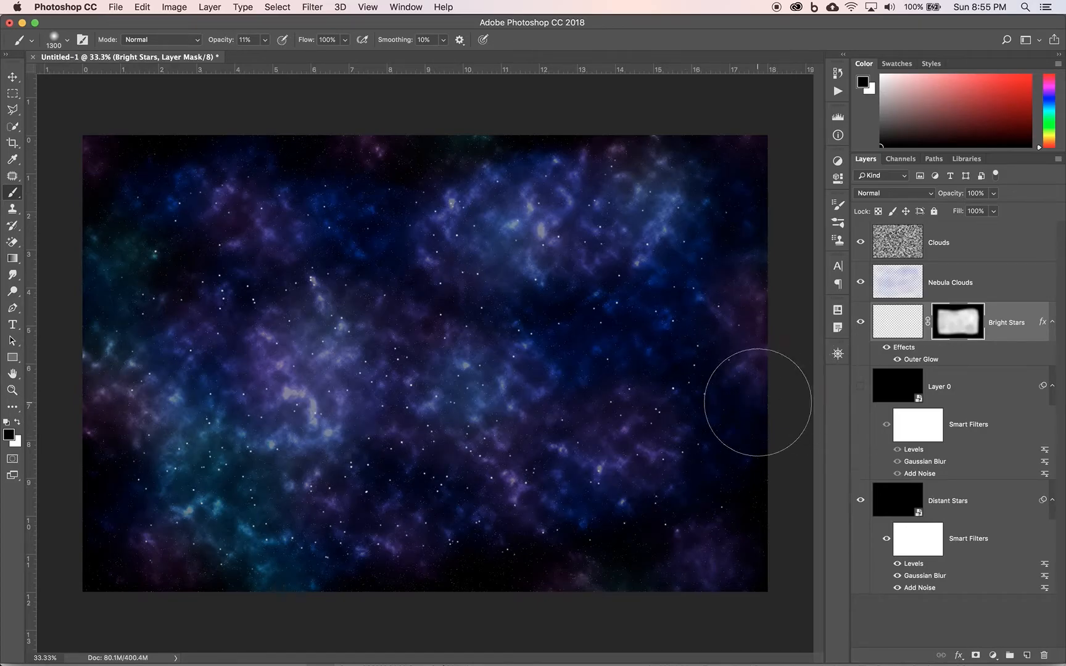
{"action": "left_click", "coordinate": [860, 322]}
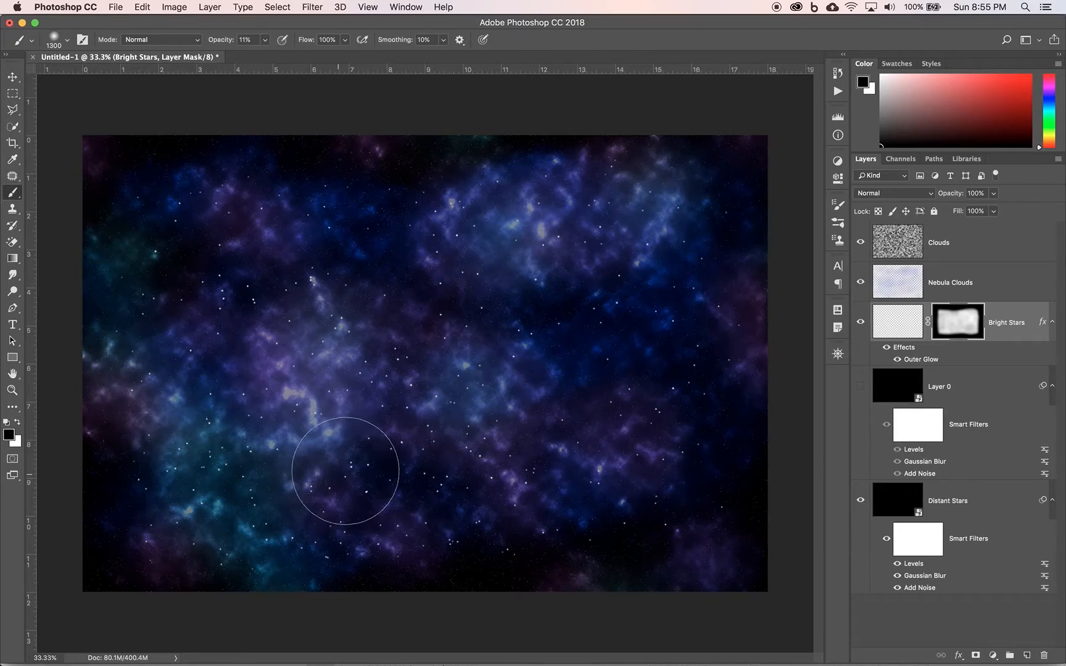
Set the brush opacity to 70% and mask bright stars in the lower-left, upper-left and upper-right areas
{"action": "left_click", "coordinate": [264, 44]}
{"action": "left_click_drag", "start_coordinate": [263, 55], "coordinate": [293, 58]}
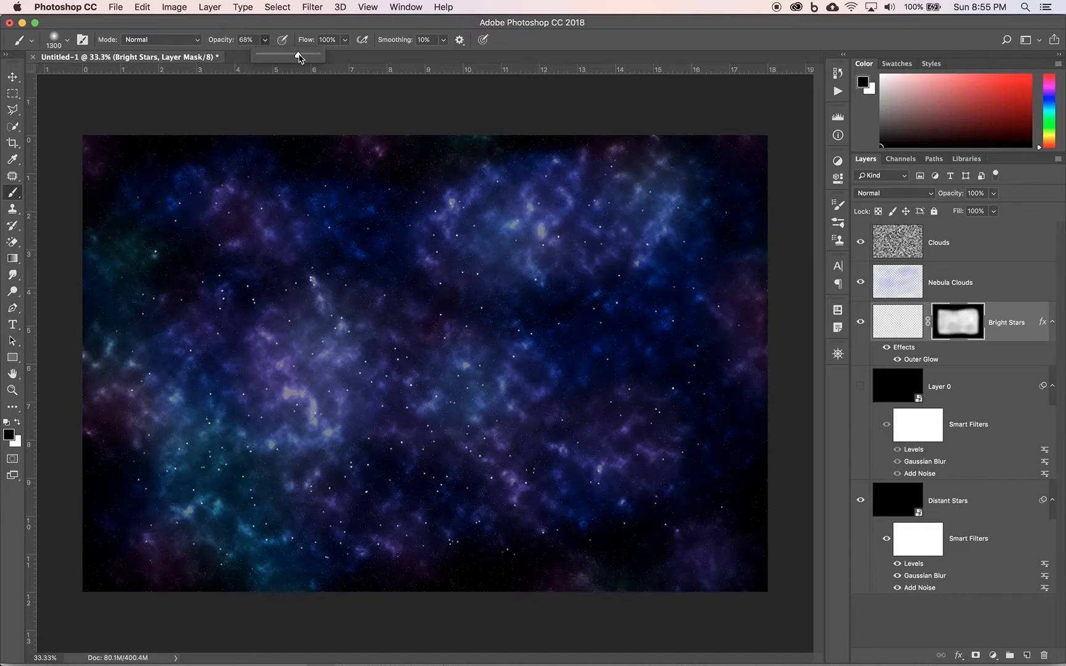
{"action": "left_click", "coordinate": [352, 501]}
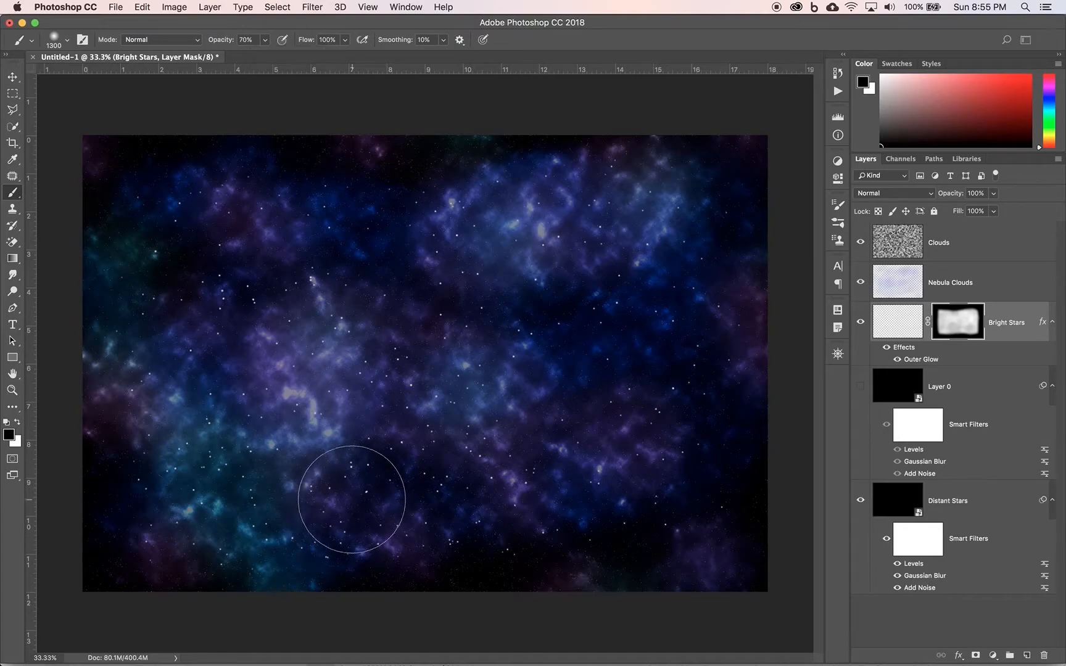
{"action": "mouse_move", "coordinate": [326, 489]}
{"action": "left_mouse_down"}
{"action": "mouse_move", "coordinate": [205, 452]}
{"action": "mouse_move", "coordinate": [214, 425]}
{"action": "left_mouse_up"}
{"action": "mouse_move", "coordinate": [238, 272]}
{"action": "left_mouse_down"}
{"action": "mouse_move", "coordinate": [206, 288]}
{"action": "mouse_move", "coordinate": [230, 286]}
{"action": "left_mouse_up"}
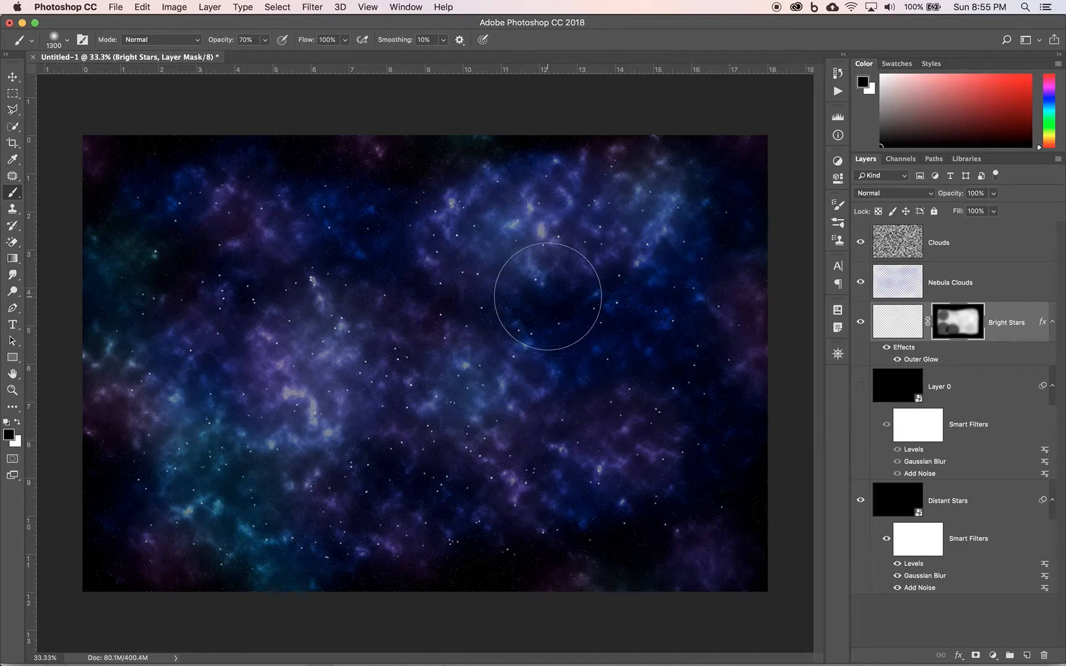
{"action": "mouse_move", "coordinate": [561, 269]}
{"action": "left_mouse_down"}
{"action": "mouse_move", "coordinate": [625, 315]}
{"action": "mouse_move", "coordinate": [533, 336]}
{"action": "left_mouse_up"}
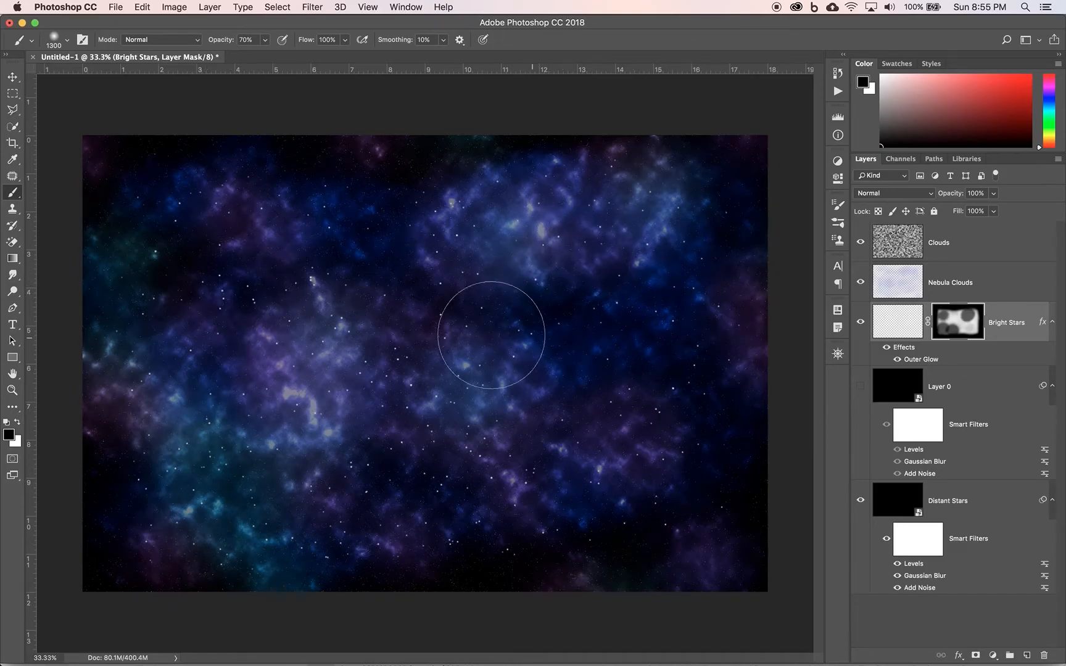
Set the brush opacity to 100% and hide scattered patches of bright stars across the canvas on the mask
{"action": "left_click", "coordinate": [264, 41]}
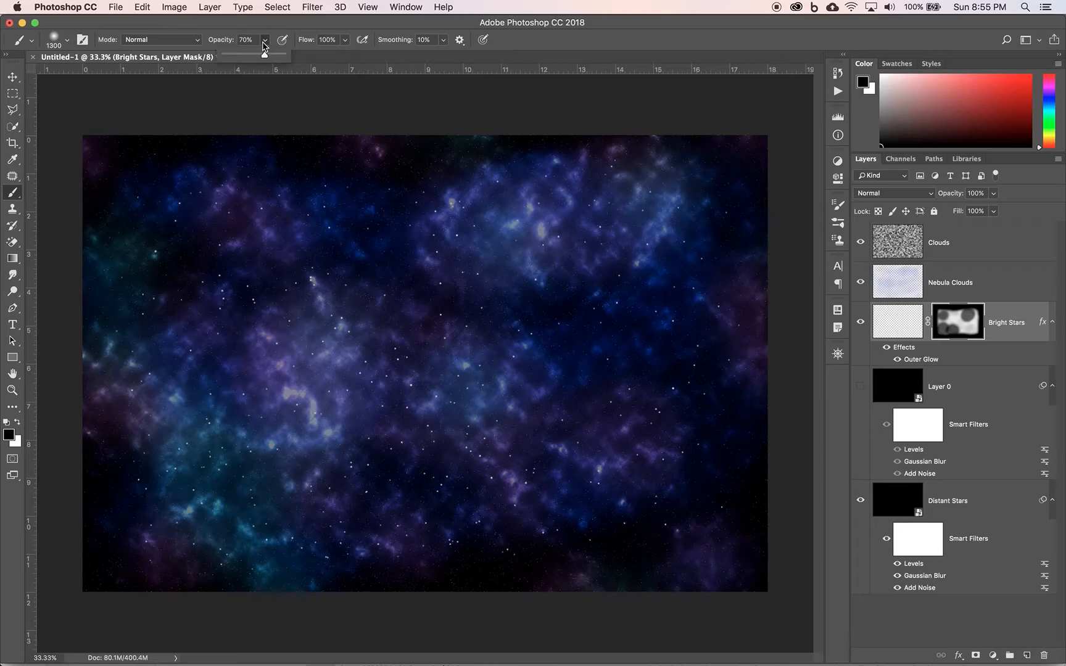
{"action": "left_click_drag", "start_coordinate": [264, 57], "coordinate": [304, 58]}
{"action": "left_click", "coordinate": [551, 196]}
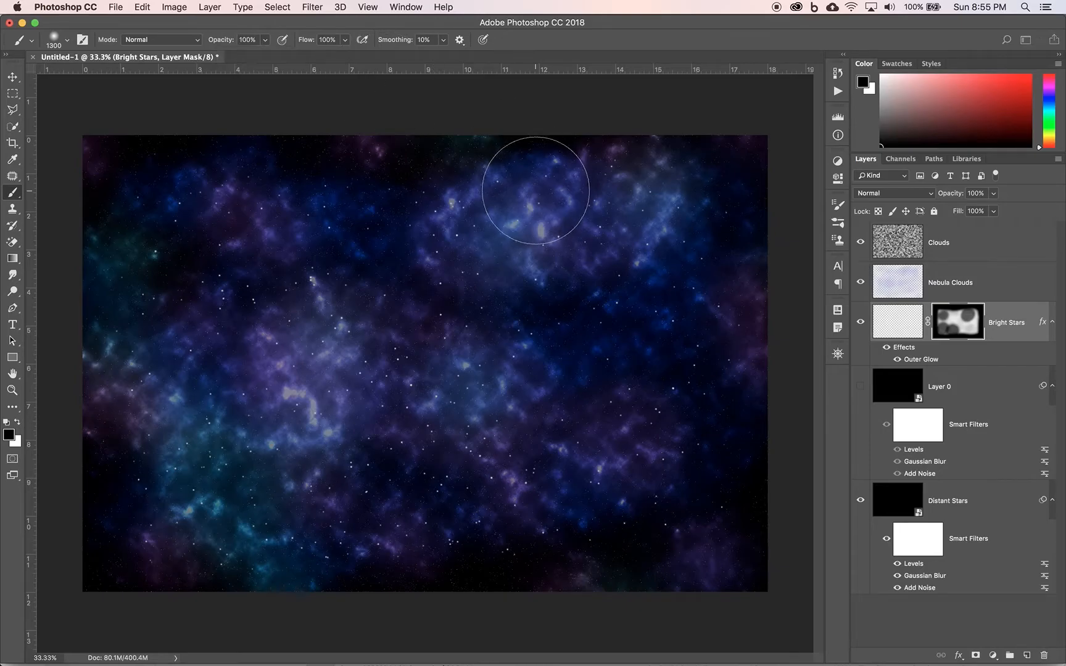
{"action": "left_click", "coordinate": [416, 240]}
{"action": "left_click", "coordinate": [284, 249]}
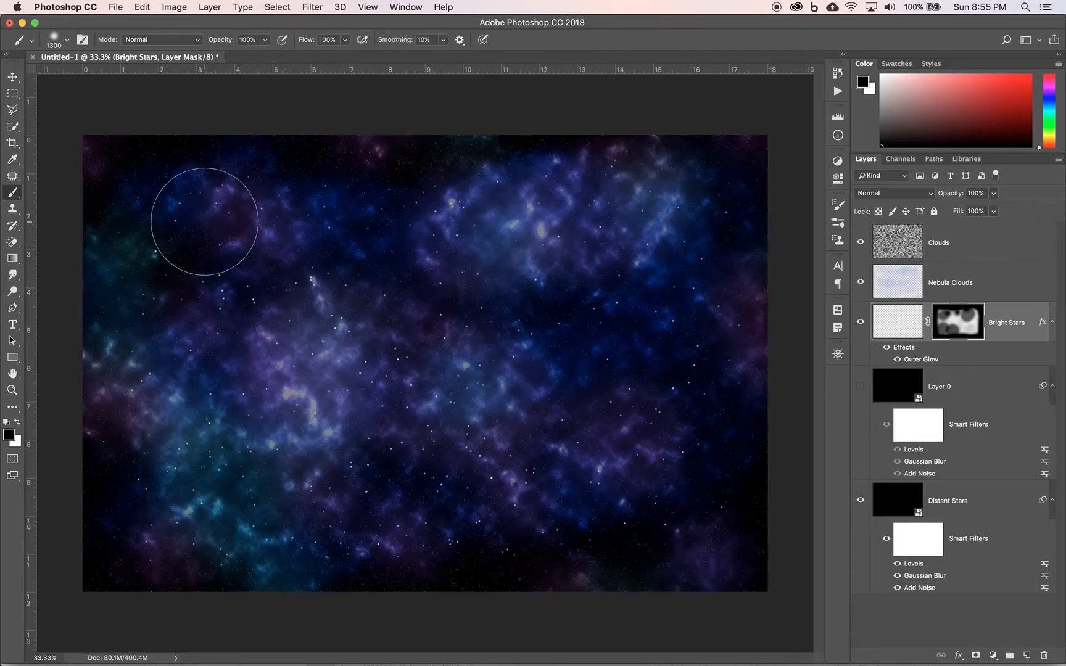
{"action": "left_click", "coordinate": [207, 411]}
{"action": "left_click", "coordinate": [563, 507]}
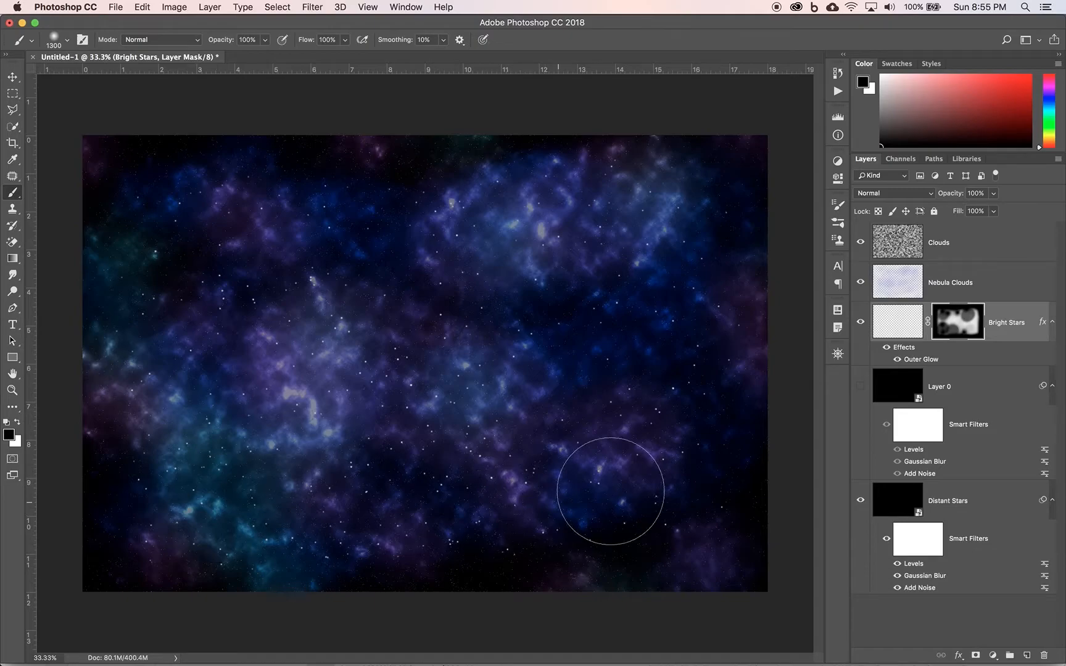
{"action": "left_click", "coordinate": [646, 492]}
{"action": "left_click", "coordinate": [689, 325]}
{"action": "left_click", "coordinate": [390, 267]}
{"action": "left_click", "coordinate": [274, 201]}
{"action": "left_click", "coordinate": [210, 416]}
{"action": "left_click", "coordinate": [466, 448]}
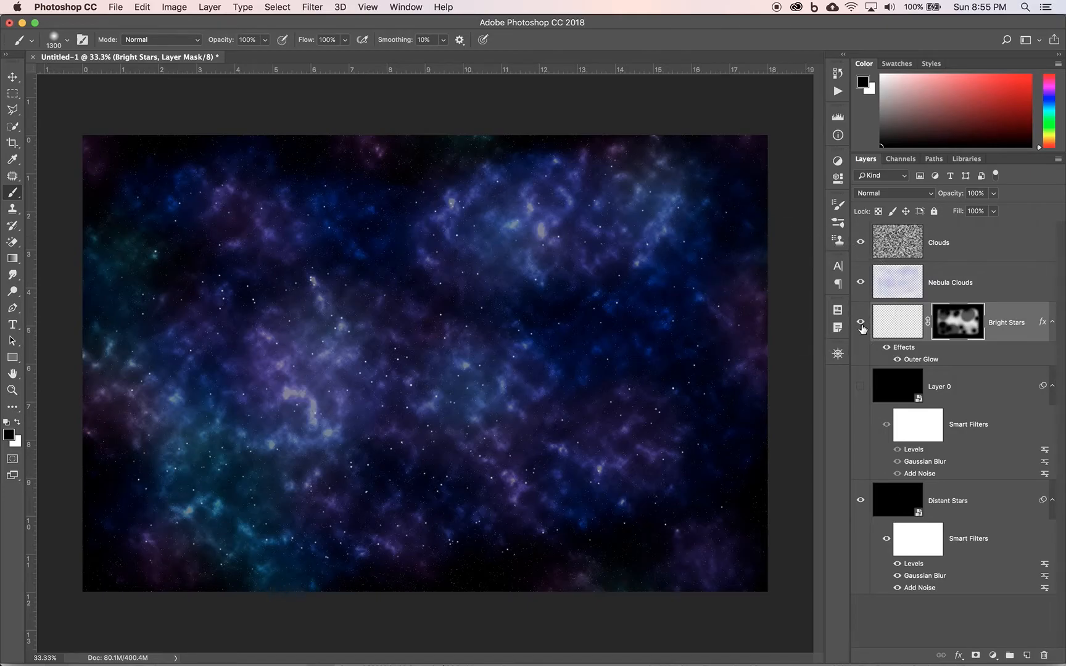
Compare the image with and without the Bright Stars layer and its layer mask
{"action": "left_click", "coordinate": [861, 322]}
{"action": "left_click", "coordinate": [861, 323]}
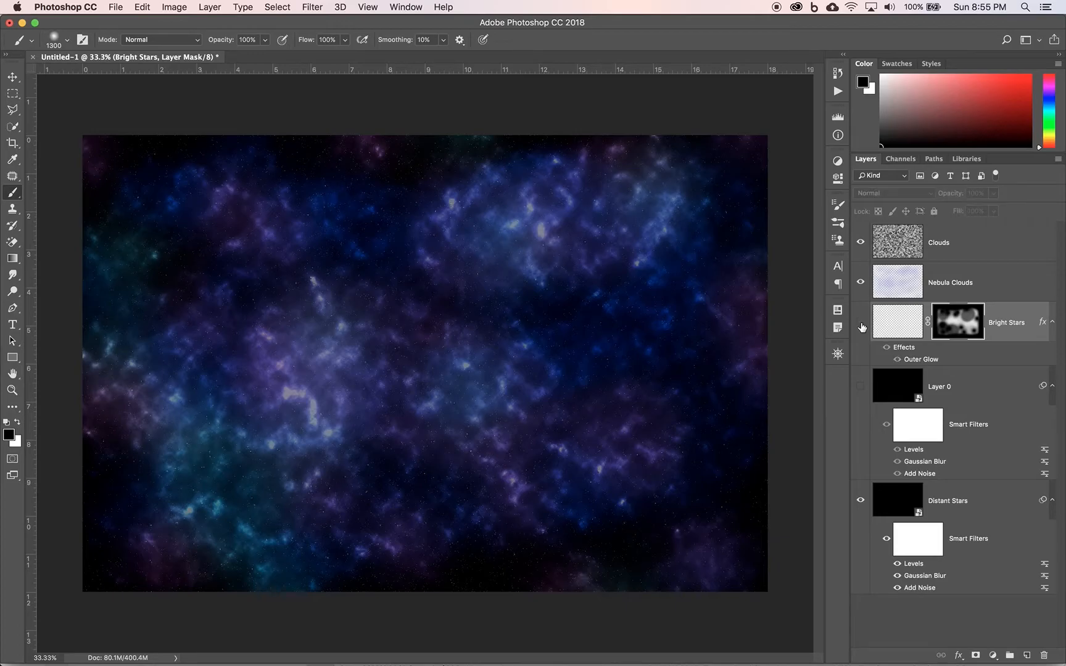
{"action": "left_click", "coordinate": [862, 324]}
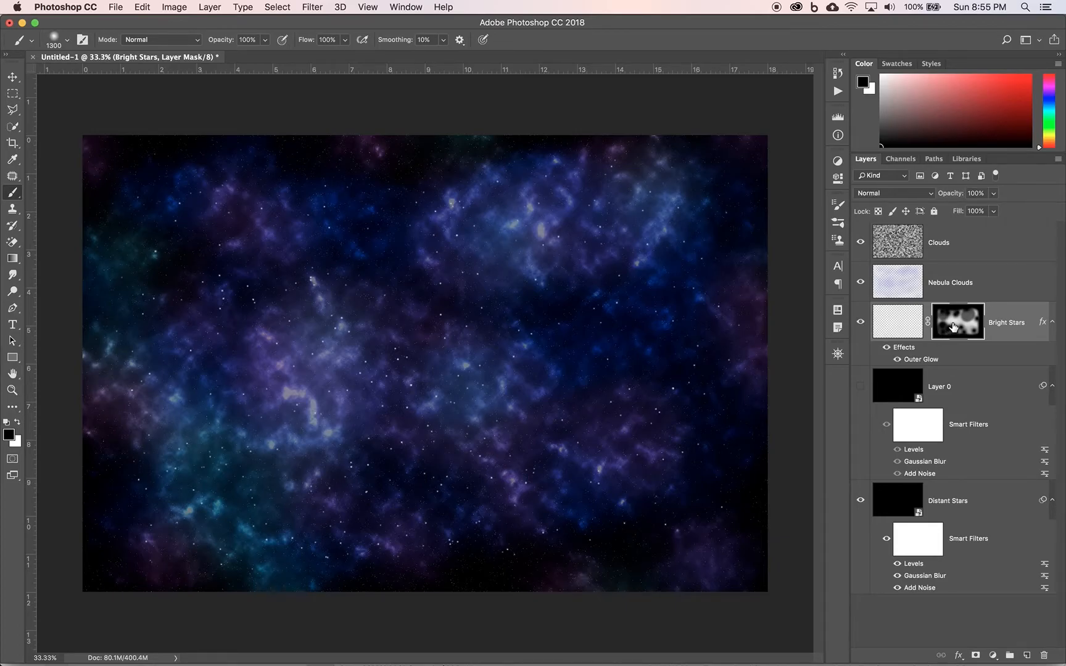
{"action": "left_click", "coordinate": [953, 327], "text": "shift"}
{"action": "left_click", "coordinate": [956, 327], "text": "shift"}
Save the document as nebula.psd in Photoshop format in the Spacescape folder
{"action": "left_click", "coordinate": [115, 7]}
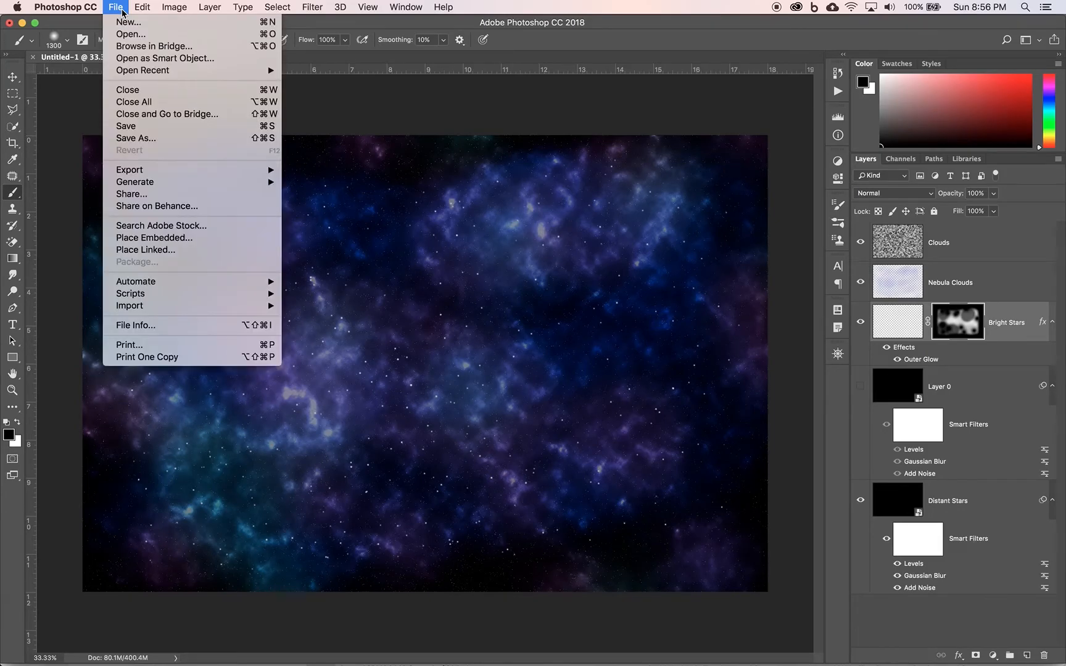
{"action": "left_click", "coordinate": [146, 139]}
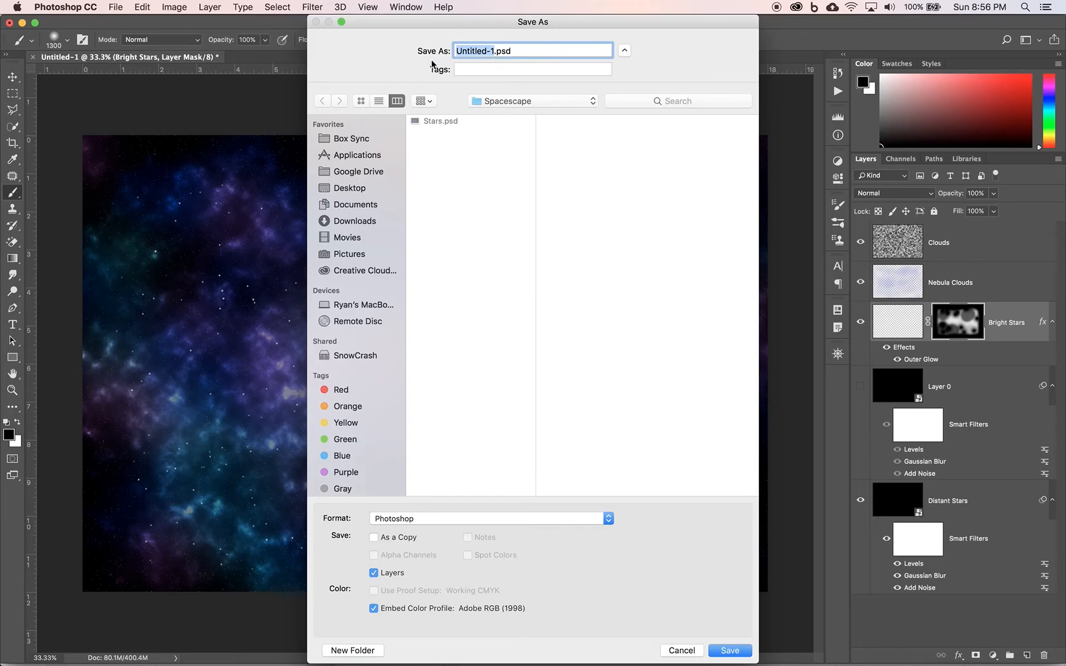
{"action": "type", "text": "nebula"}
{"action": "left_click", "coordinate": [729, 650]}
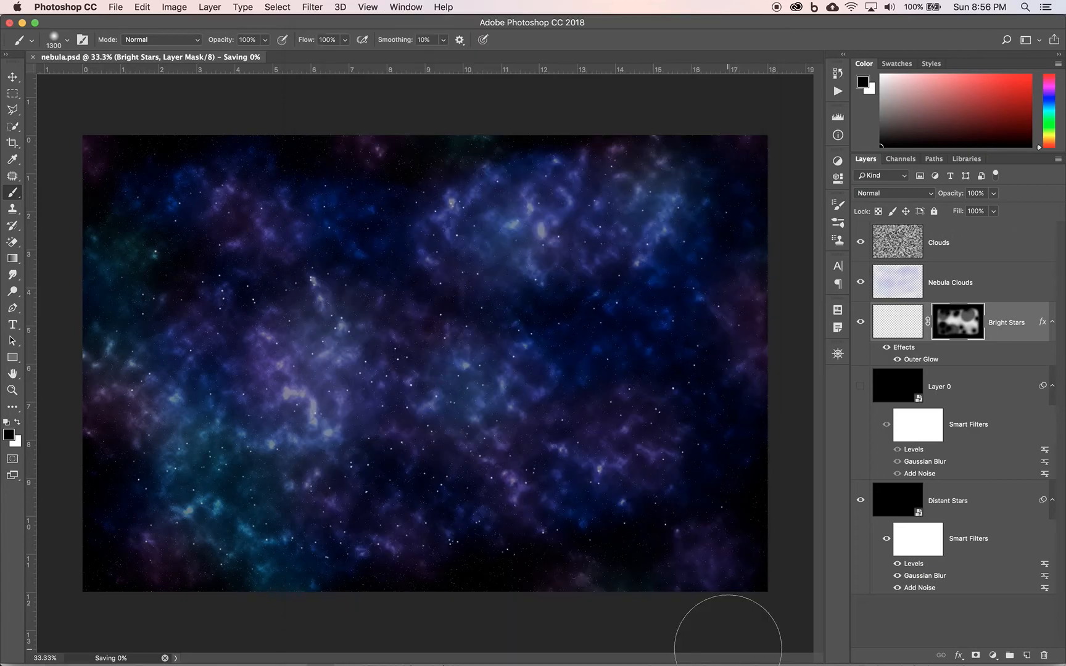